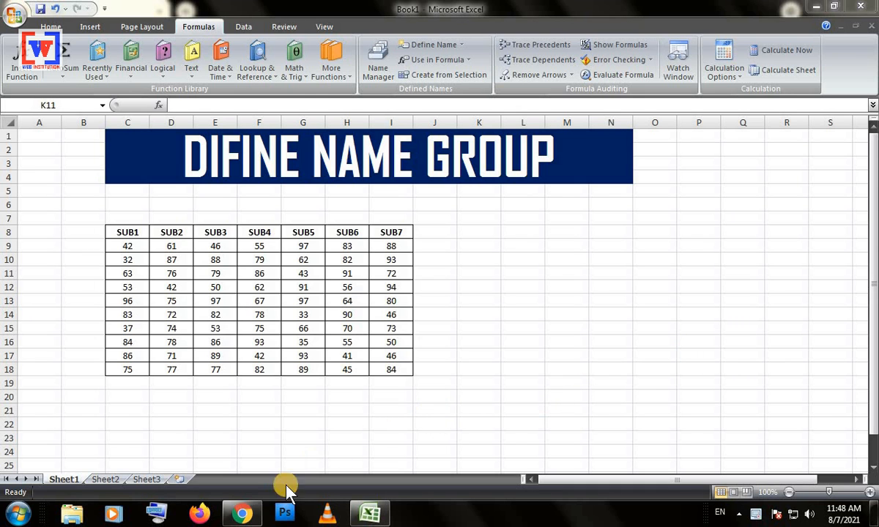
- Switch to YouTube in Chrome, search for "web institution" and open the Web Institution channel
click(242, 514)
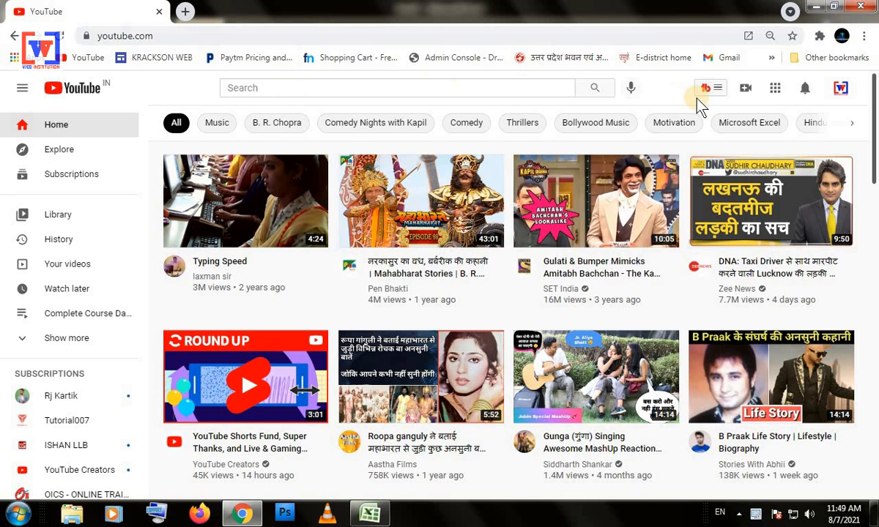
click(337, 88)
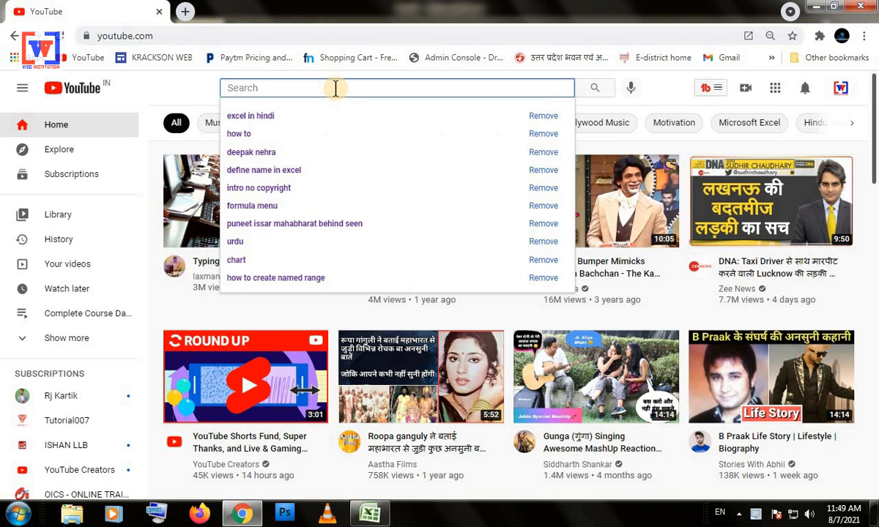
text(web)
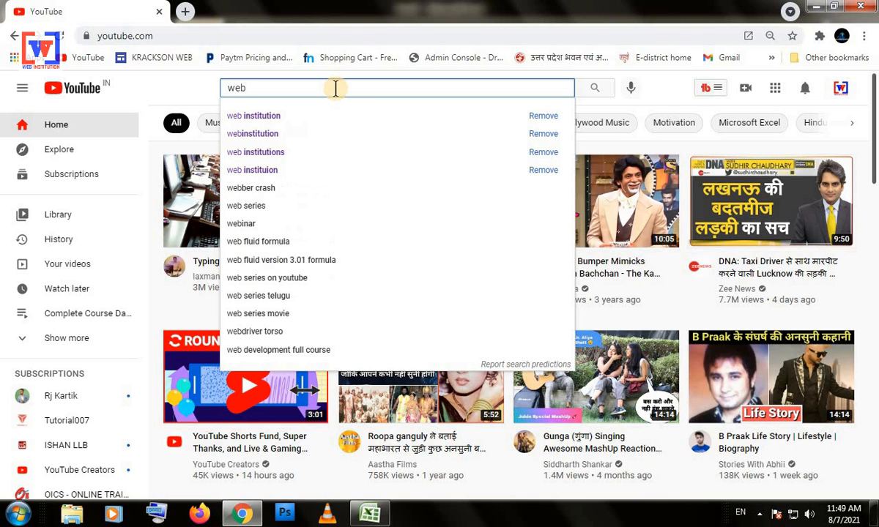
key(Down)
key(Return)
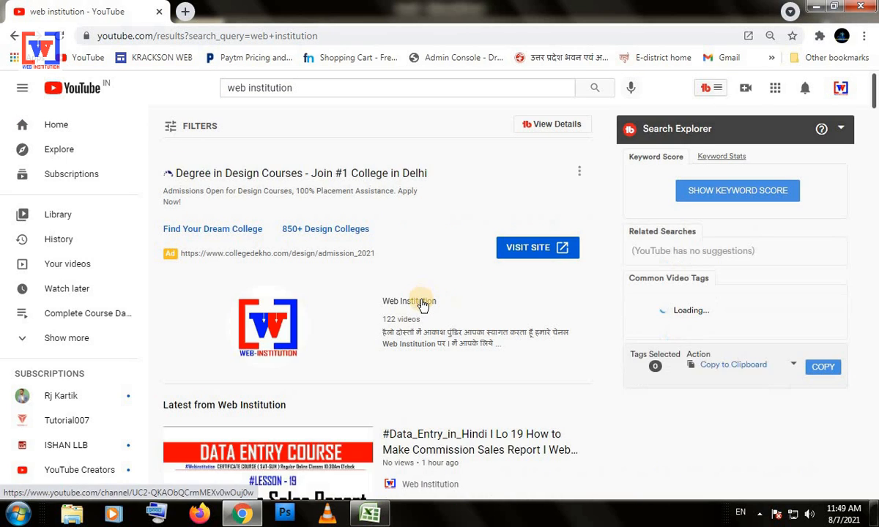
click(424, 304)
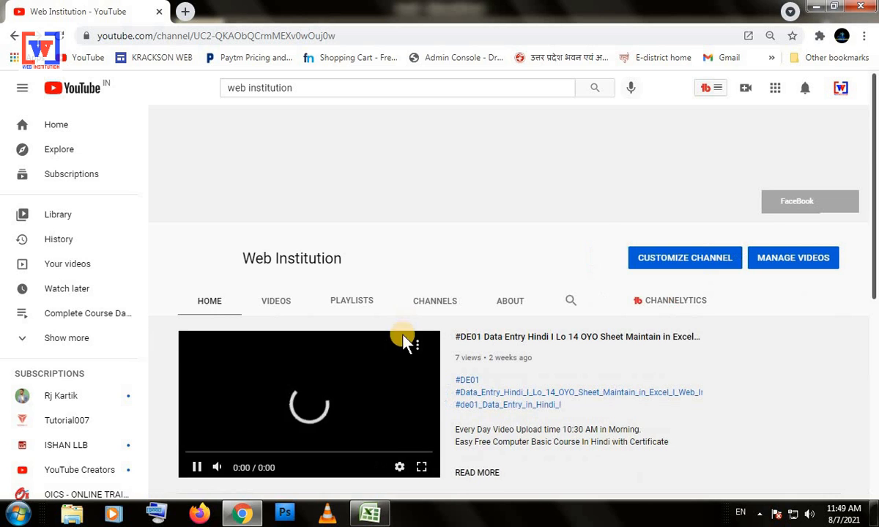
click(347, 377)
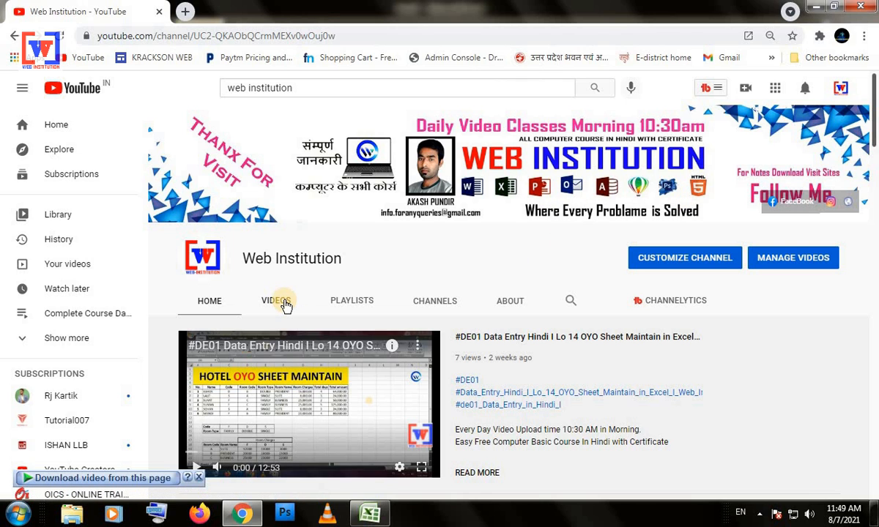
- Look through the channel's created, saved and multiple playlists
click(334, 300)
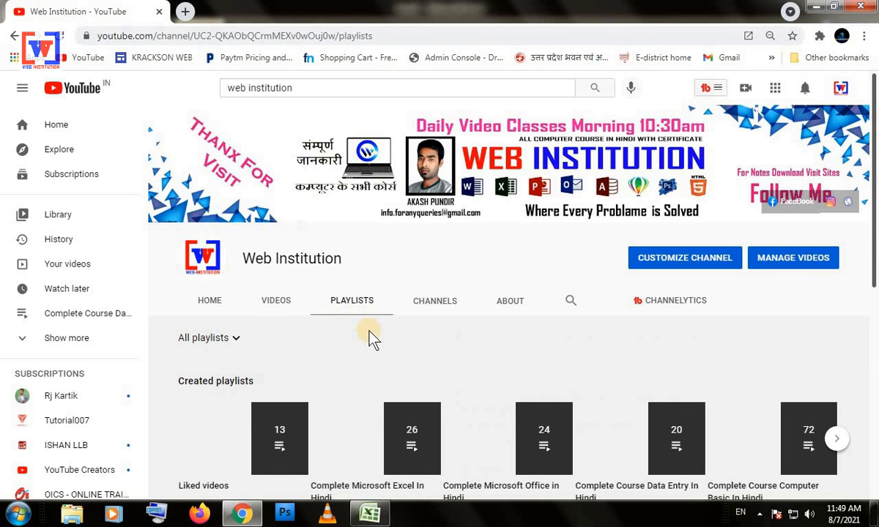
scroll(366, 337, down, 2)
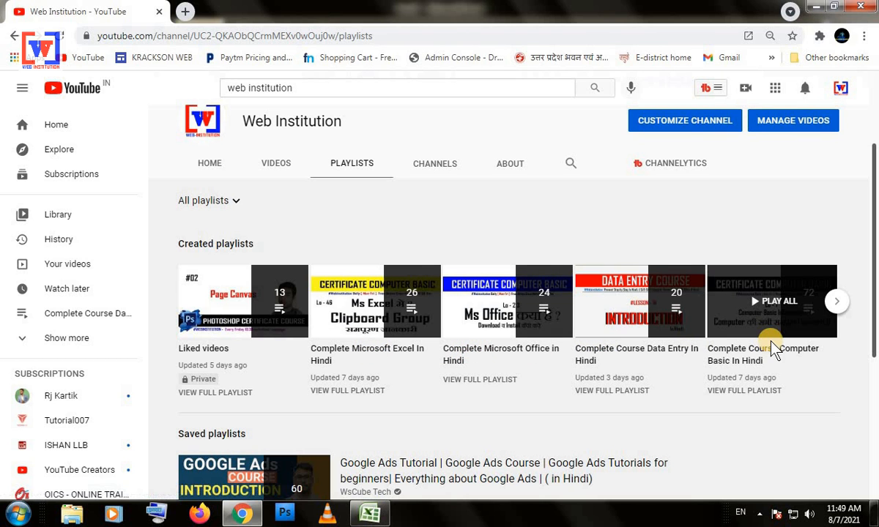
scroll(513, 352, down, 4)
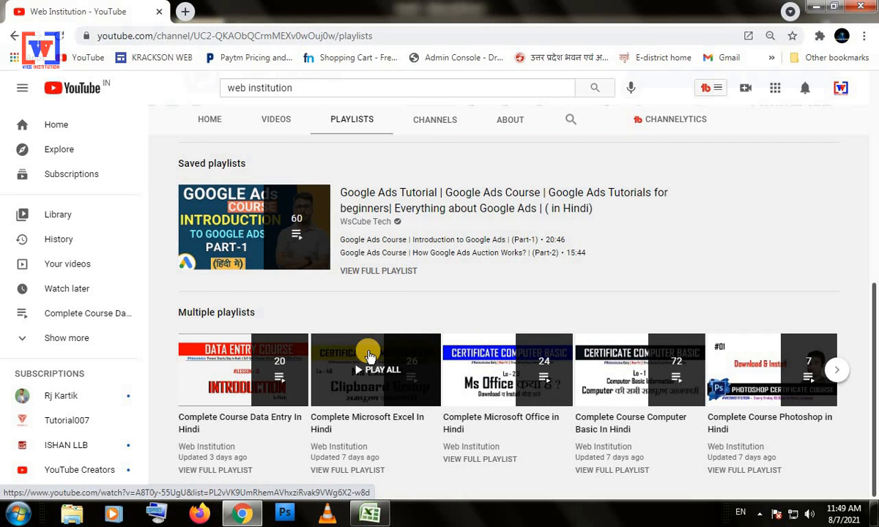
scroll(361, 355, up, 5)
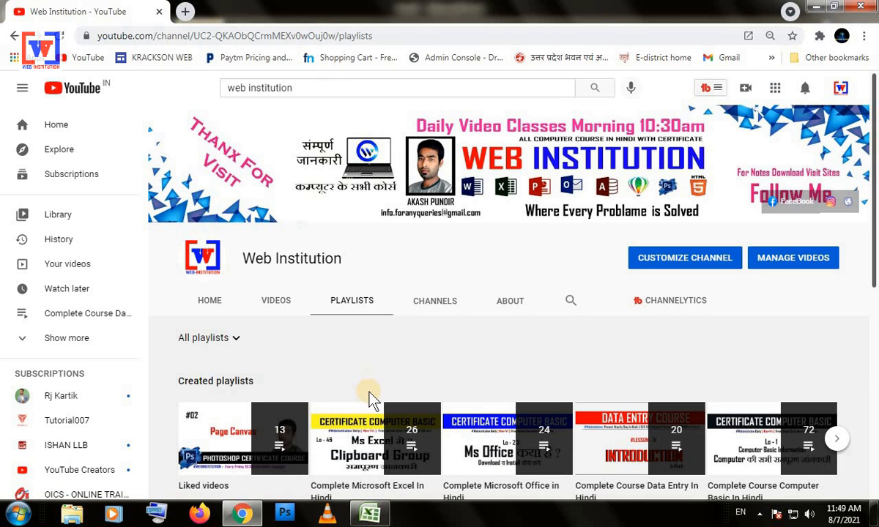
- Return to the Excel workbook and select cell K8 on Sheet1
click(372, 519)
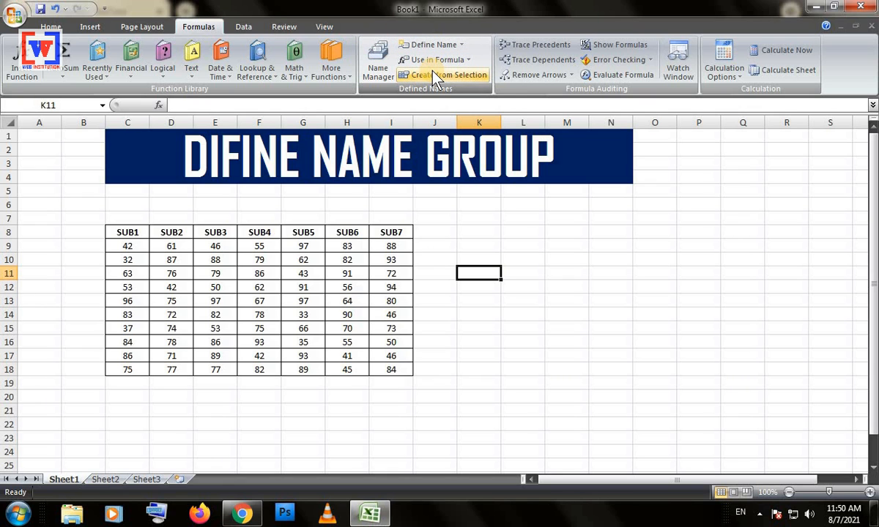
click(463, 231)
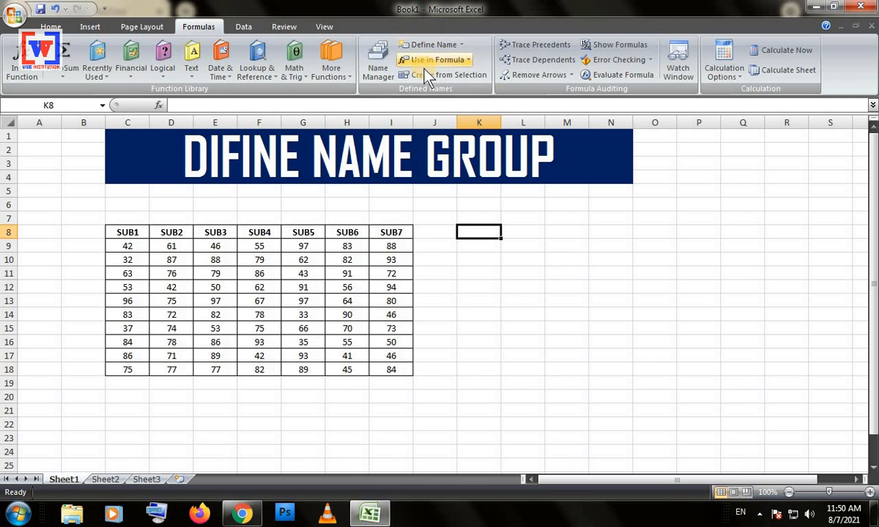
key(Return)
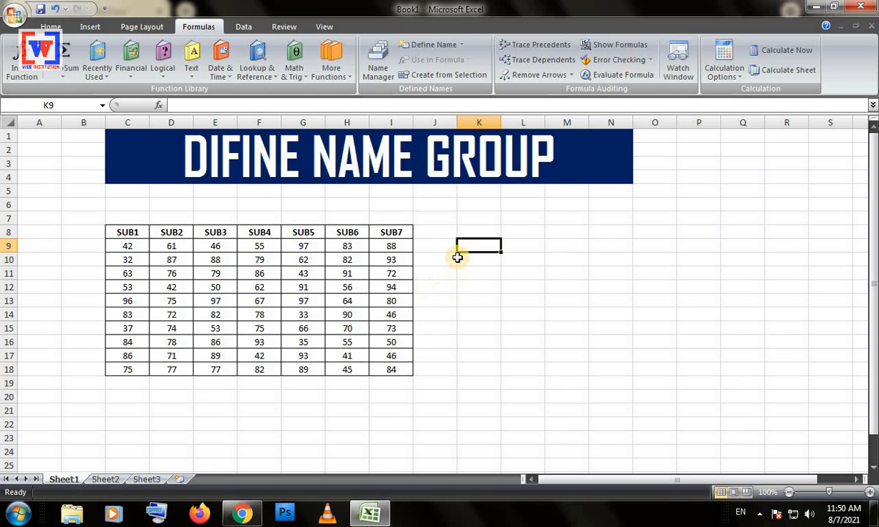
click(468, 233)
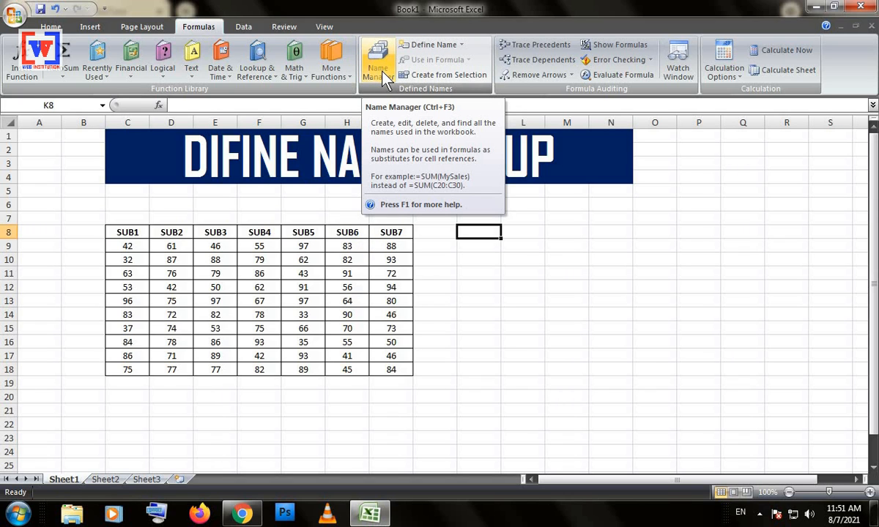
- Start defining a new name DD with its scope set to Workbook
click(432, 45)
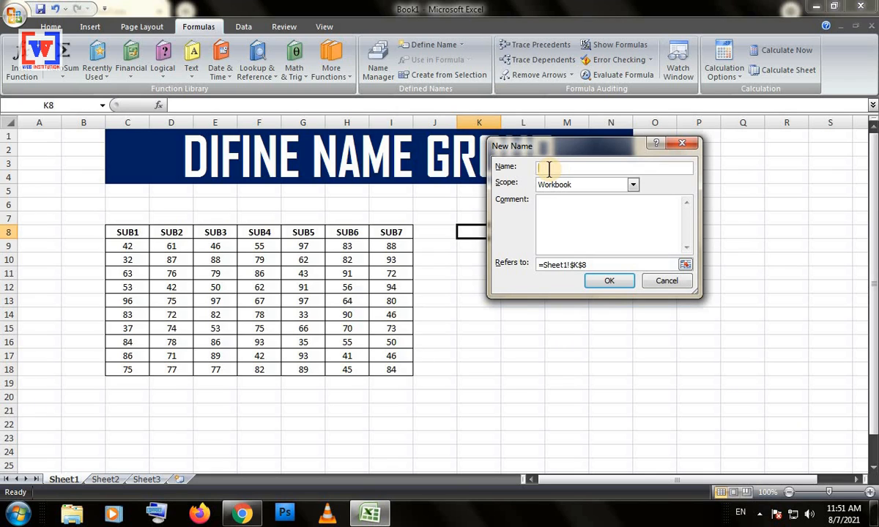
text(DD)
click(638, 189)
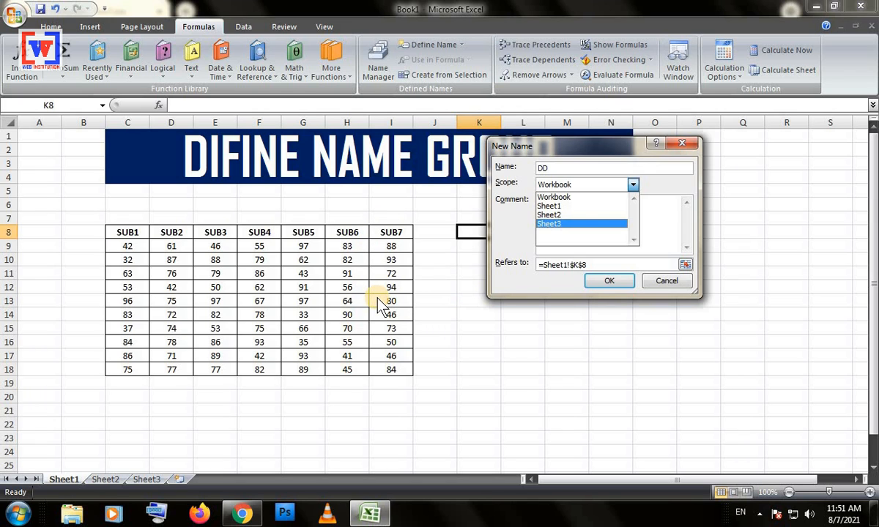
click(559, 196)
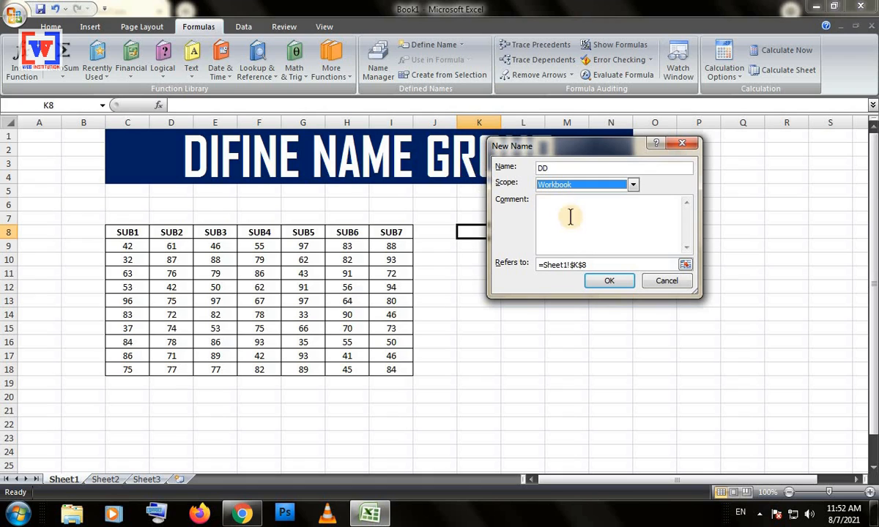
- Make the name DD refer to the SUB1 column, =Sheet1!$C$8:$C$18, and create it
click(579, 264)
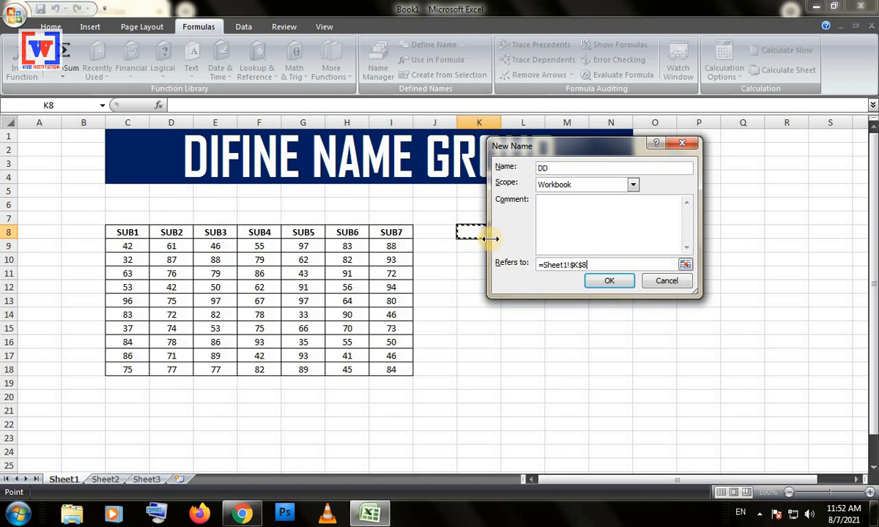
drag(602, 264, 506, 267)
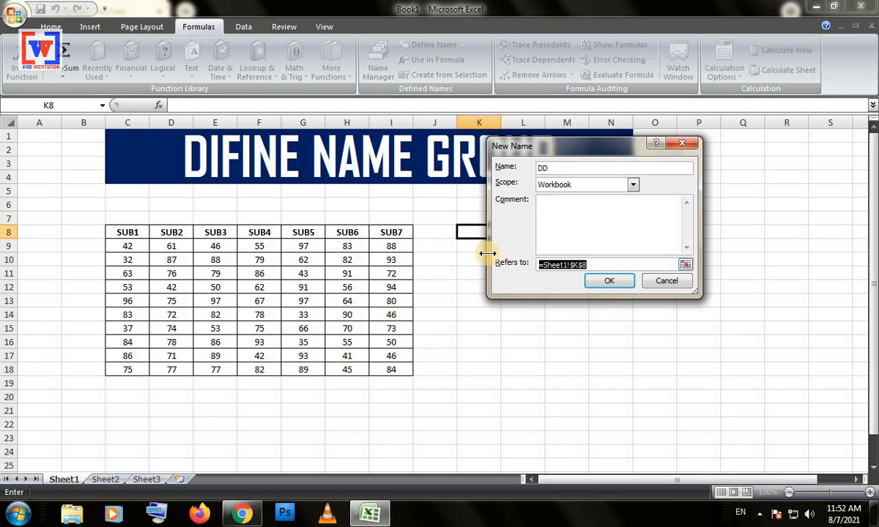
key(BackSpace)
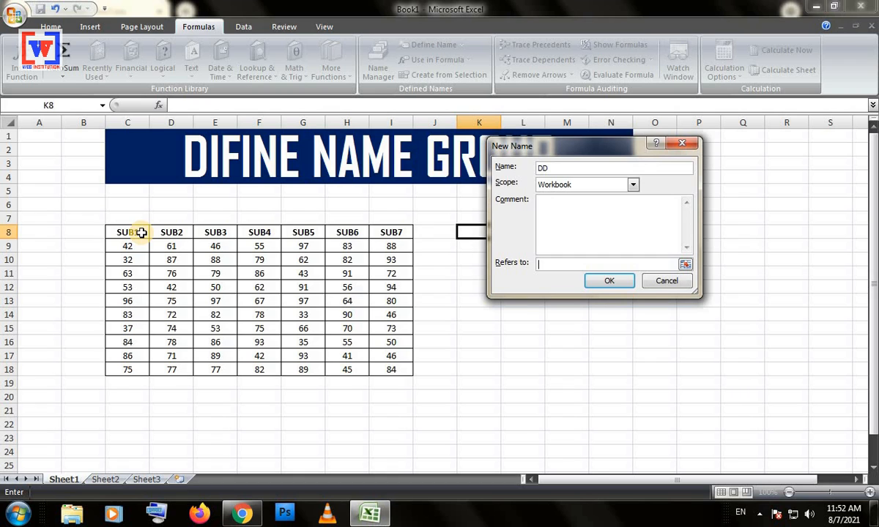
drag(141, 232, 133, 366)
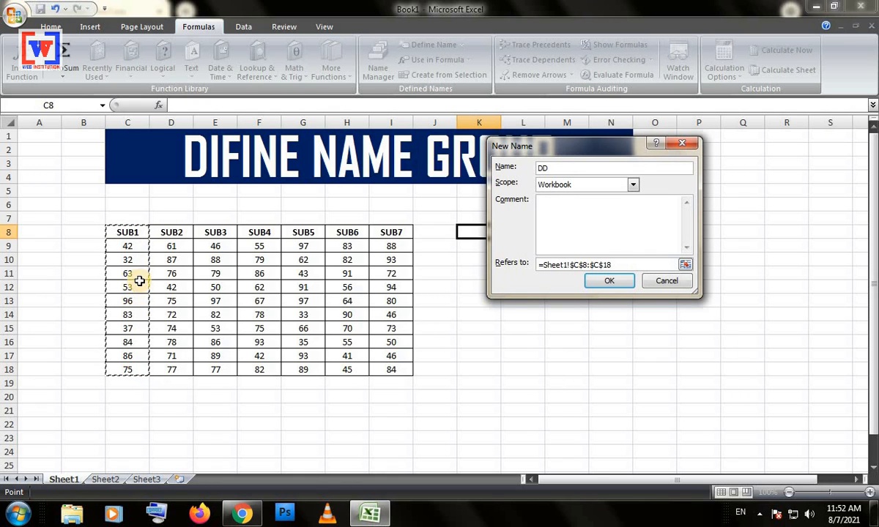
click(608, 283)
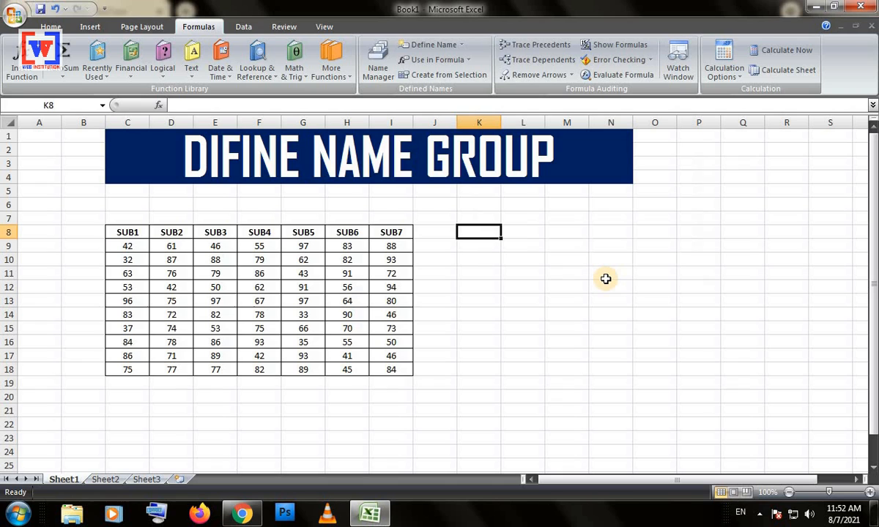
- Total the named range in K8 with =SUM(DD) and check it against the sum of C9:C18
text(=sum)
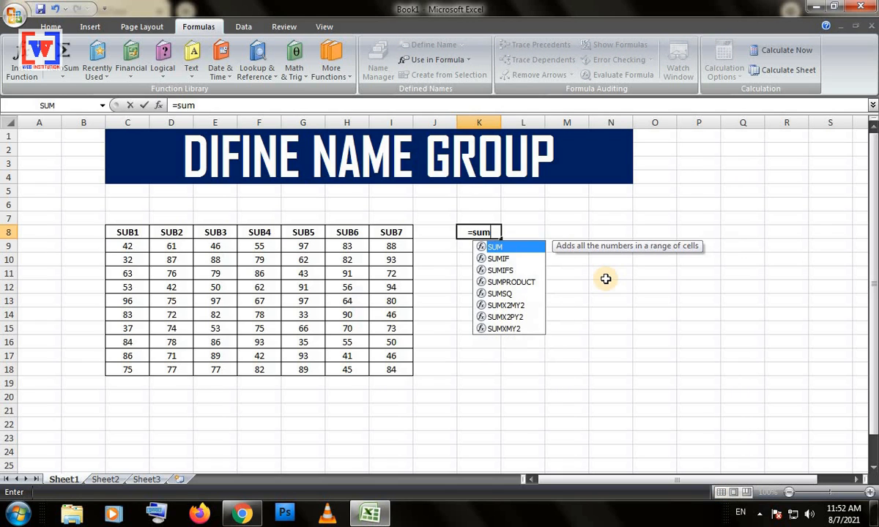
key(Tab)
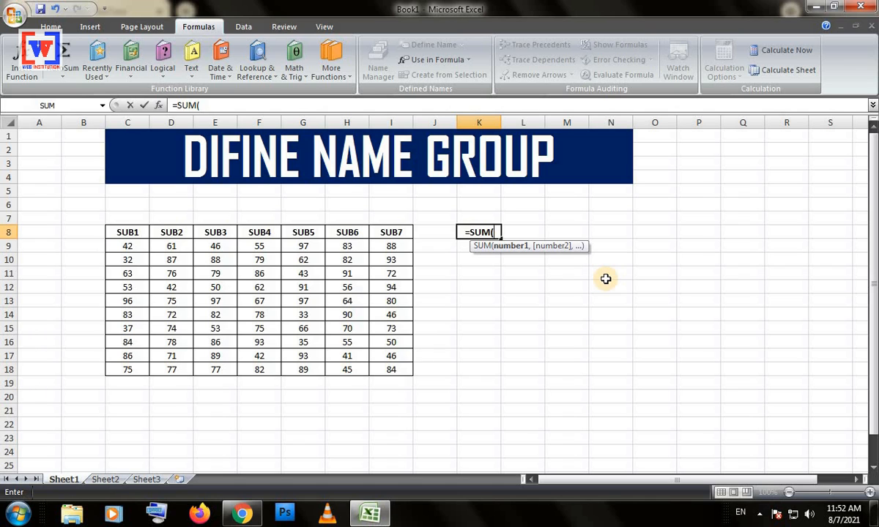
text(dd)
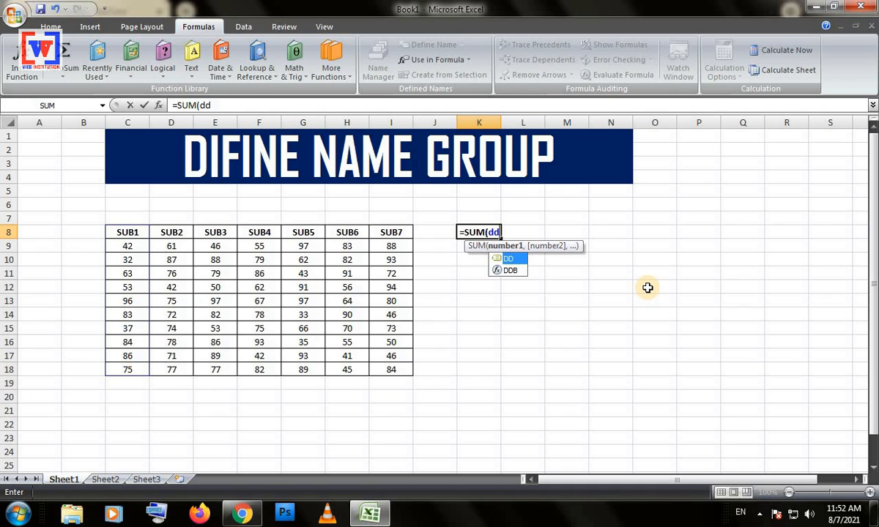
key(Return)
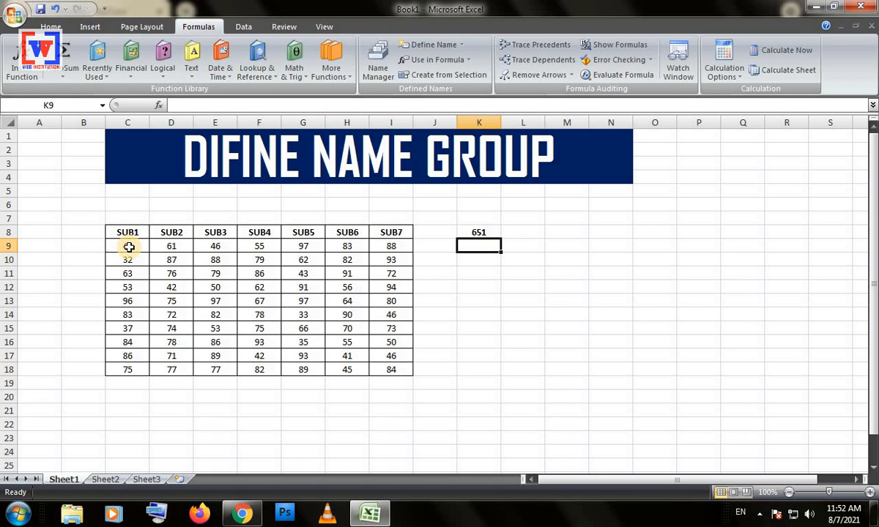
drag(129, 246, 140, 366)
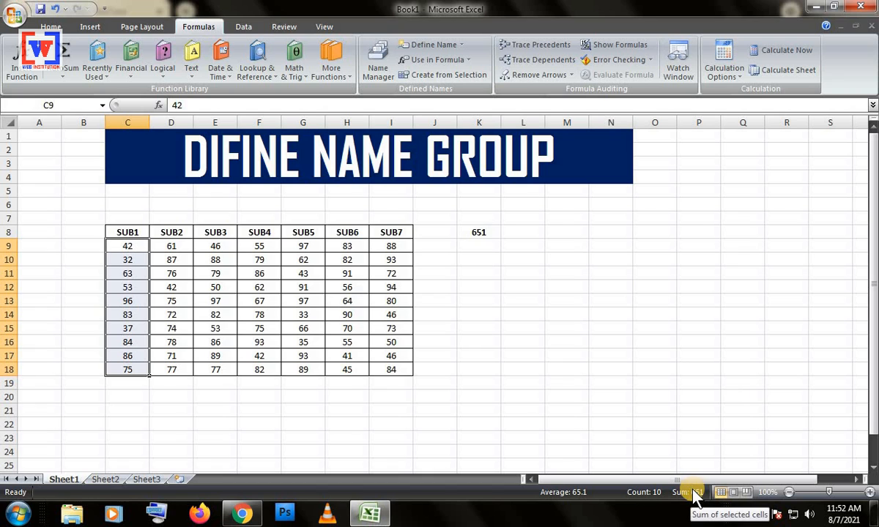
- Average the named range in K9 with =AVERAGE(DD) and check it against the average of C9:C18
click(476, 250)
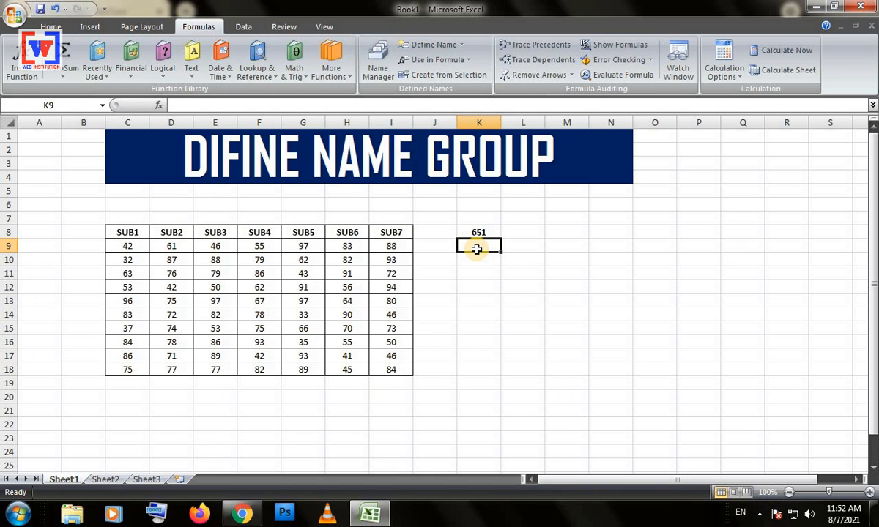
text(=av)
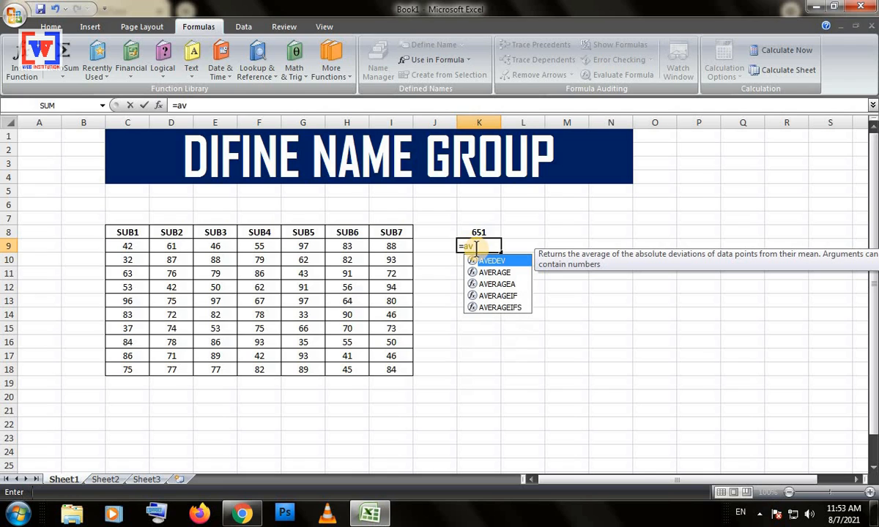
key(Down)
key(Tab)
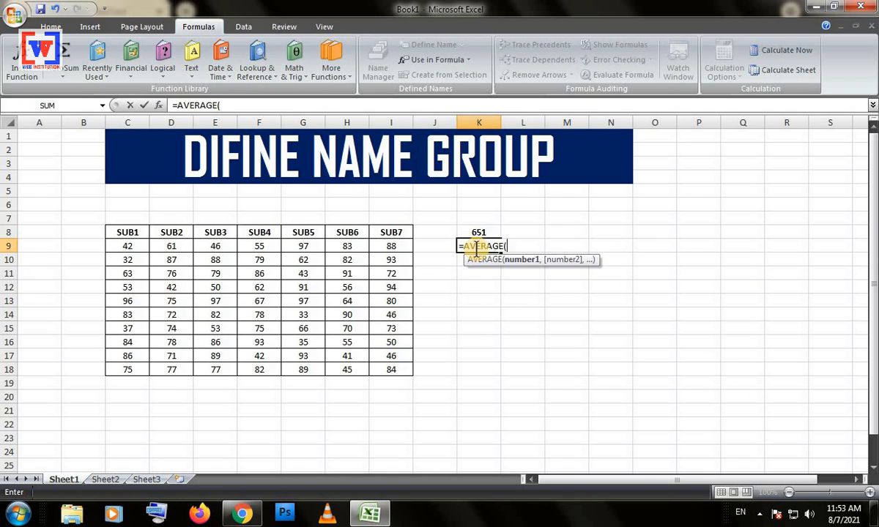
text(dd)
key(Return)
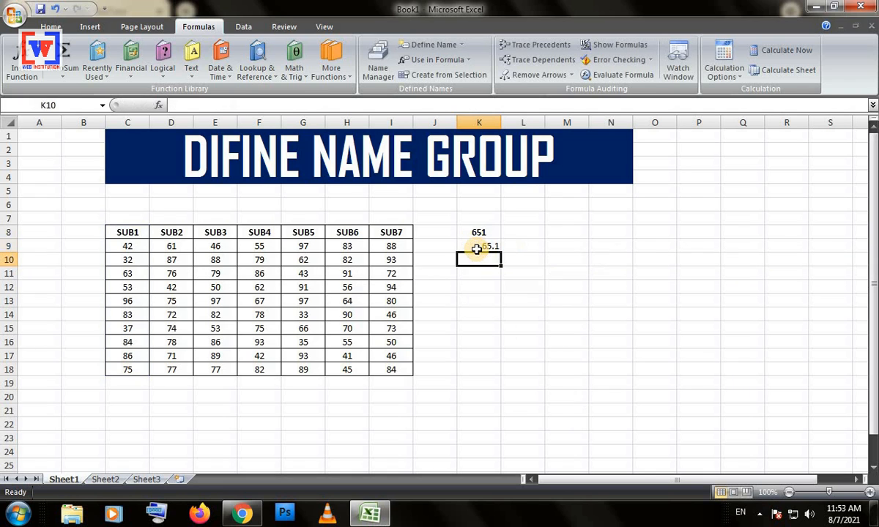
click(477, 247)
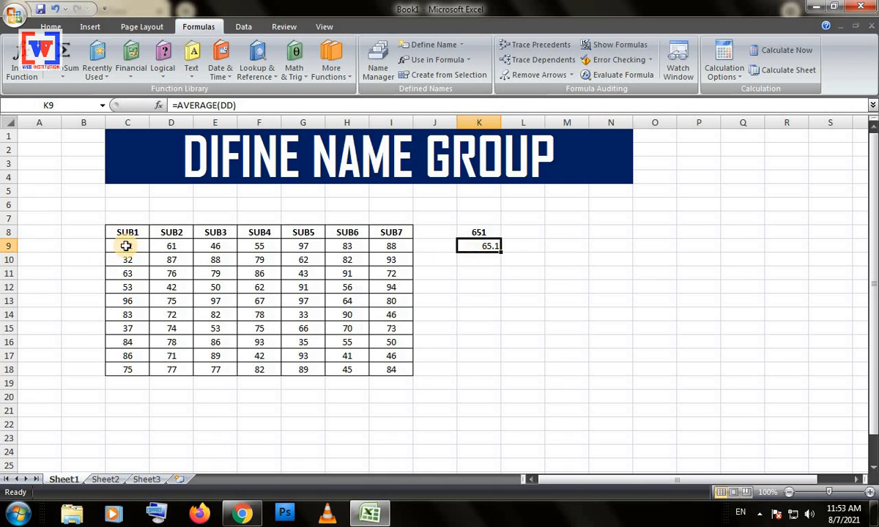
drag(117, 246, 127, 371)
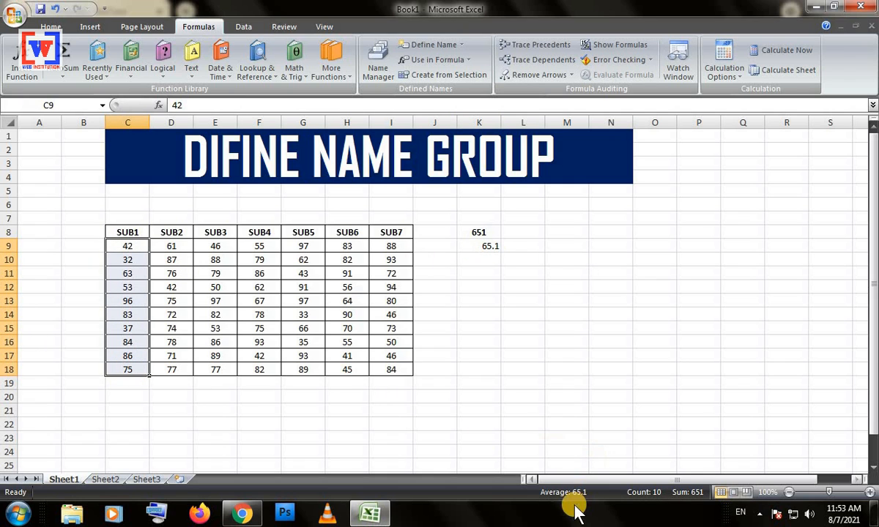
- Delete the average and sum formulas from cells K9 and K8
click(483, 248)
key(Delete)
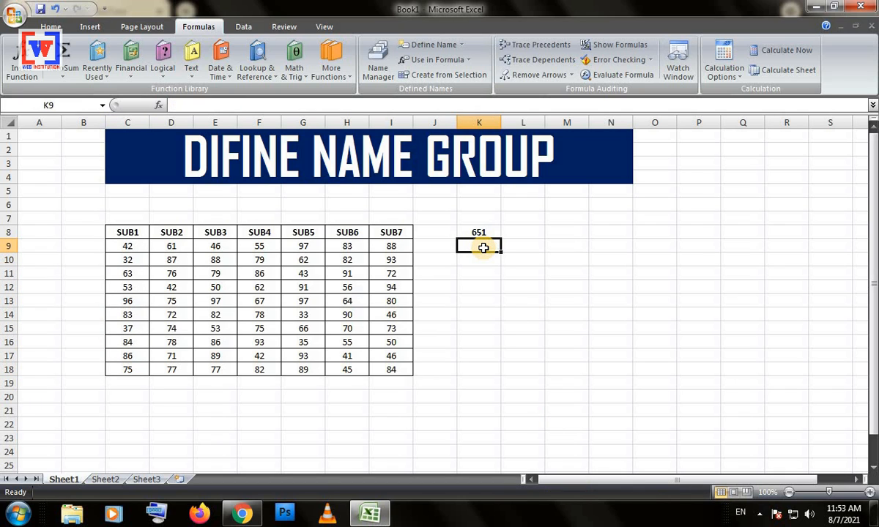
key(Up)
key(Delete)
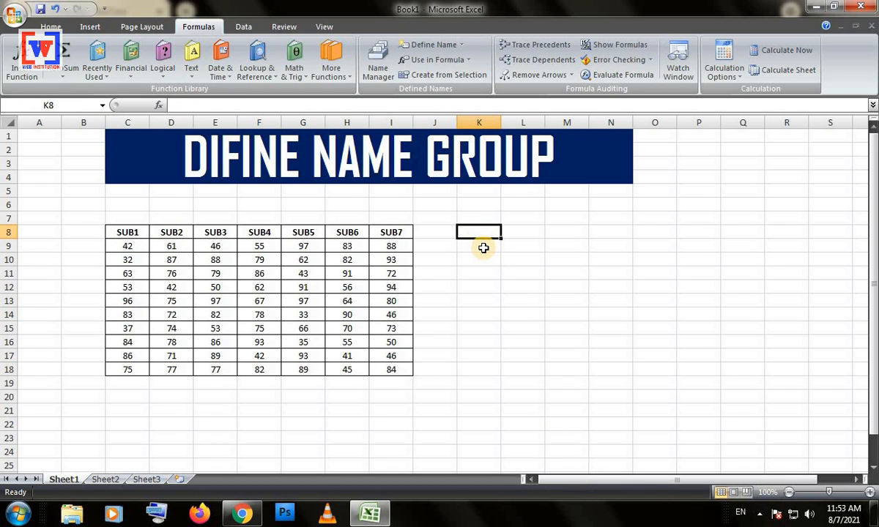
- Define the name PPY for the SUB2 column, =Sheet1!$D$8:$D$18, with workbook scope, and select cell K12
click(453, 60)
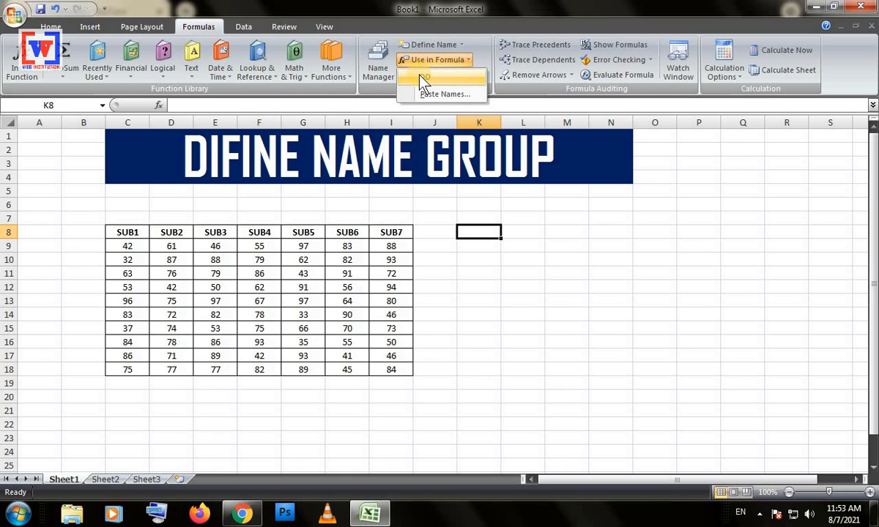
click(453, 253)
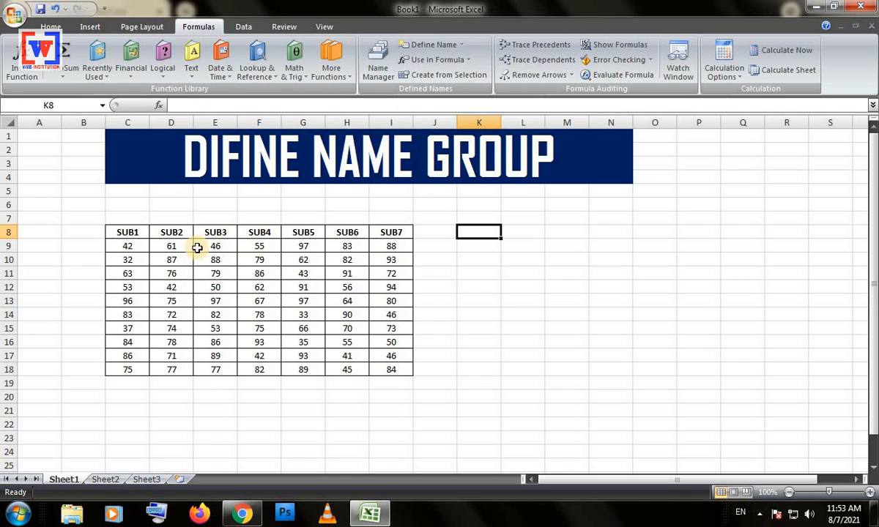
click(173, 232)
drag(175, 270, 177, 365)
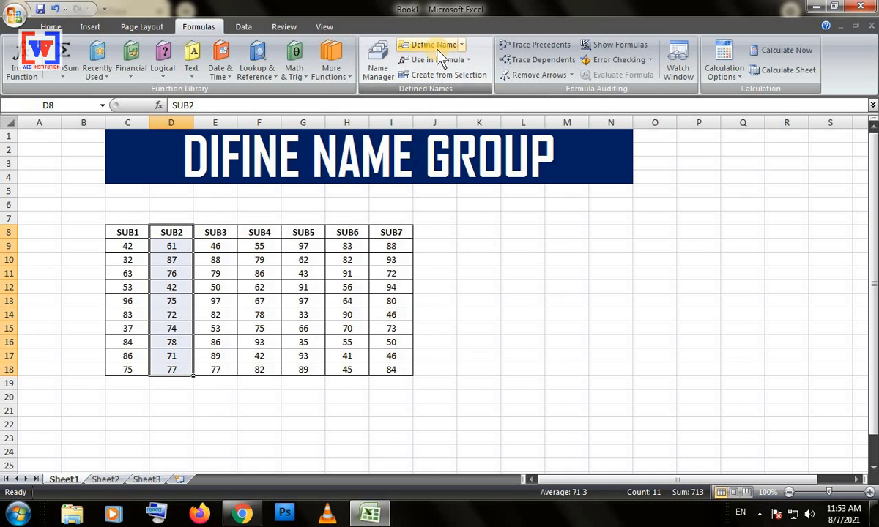
click(410, 46)
click(559, 166)
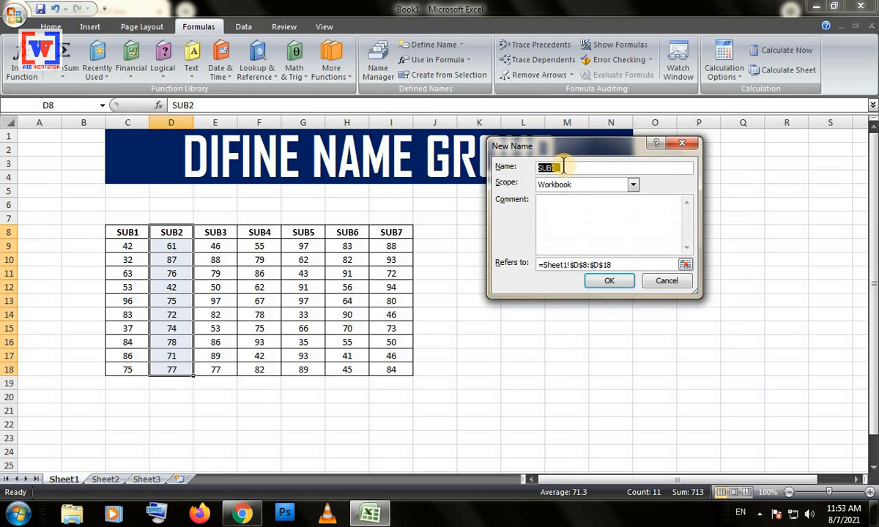
text(PPY)
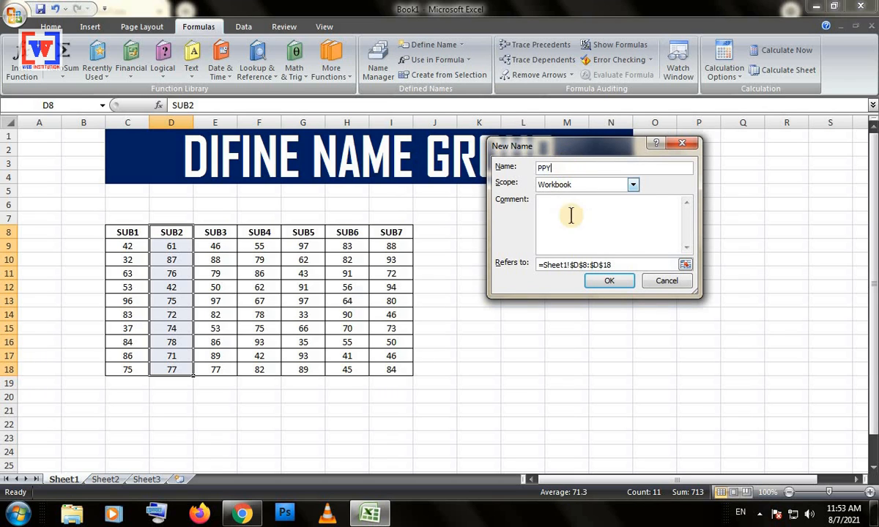
click(614, 282)
click(483, 284)
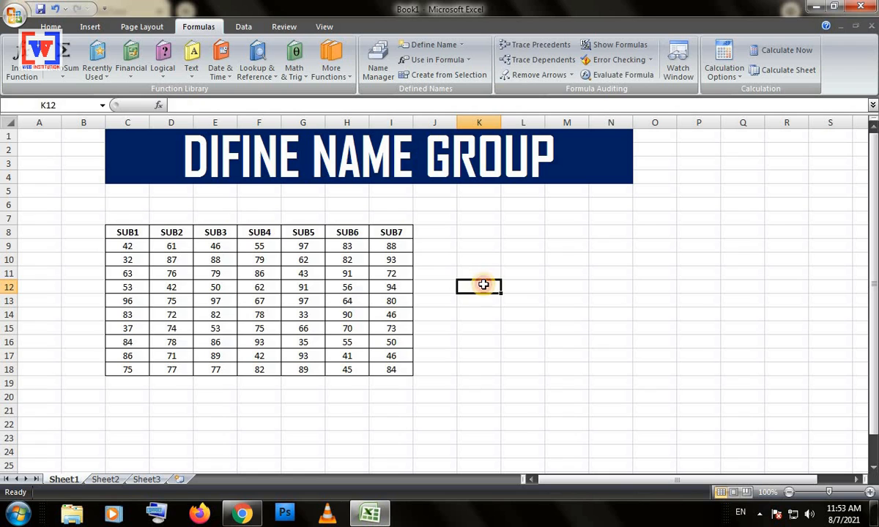
click(467, 61)
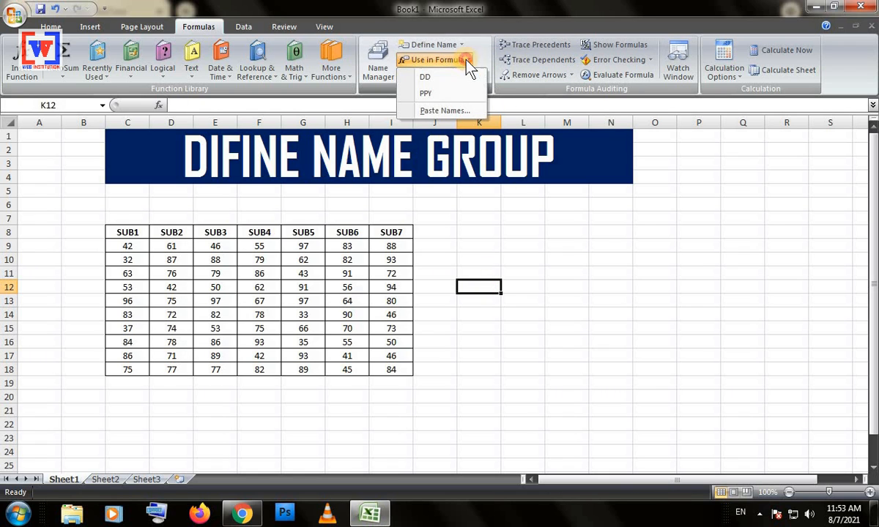
click(427, 93)
key(Escape)
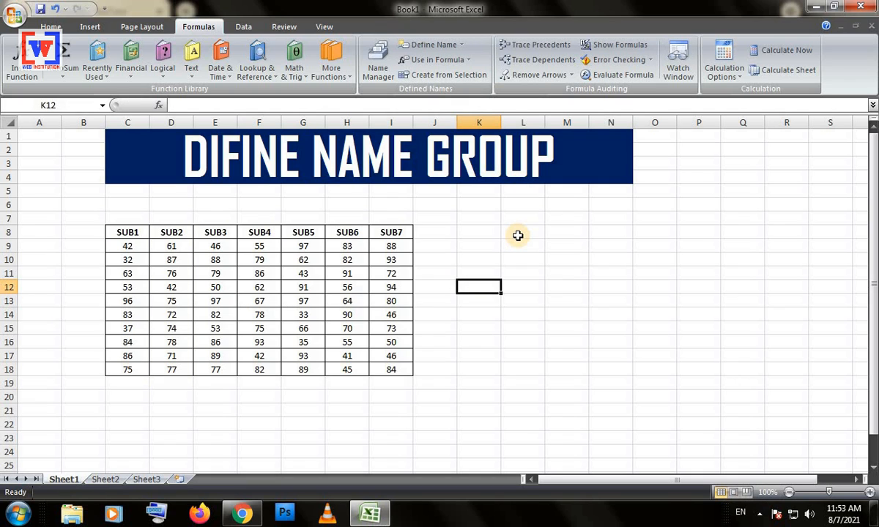
- Calculate the maximum of the SUB2 range in K12 with =MAX(PPY), inserting the defined name, and clear the cell again
text(=)
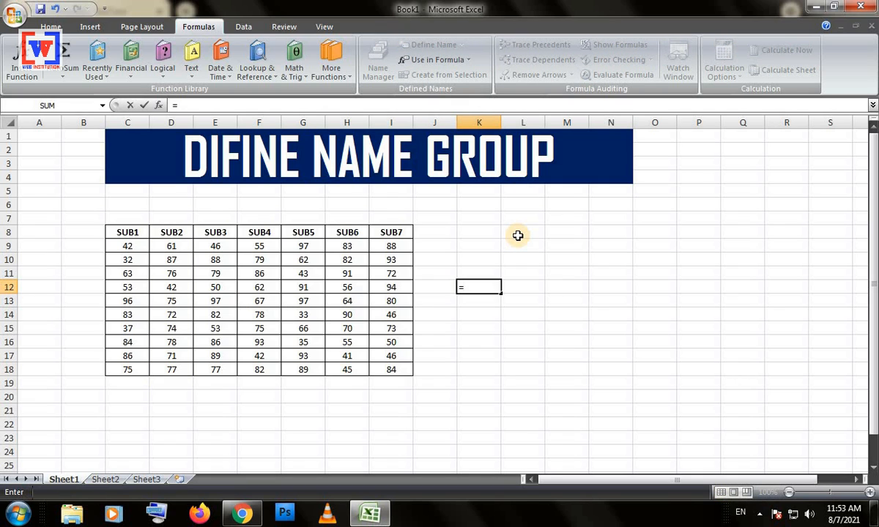
text(max)
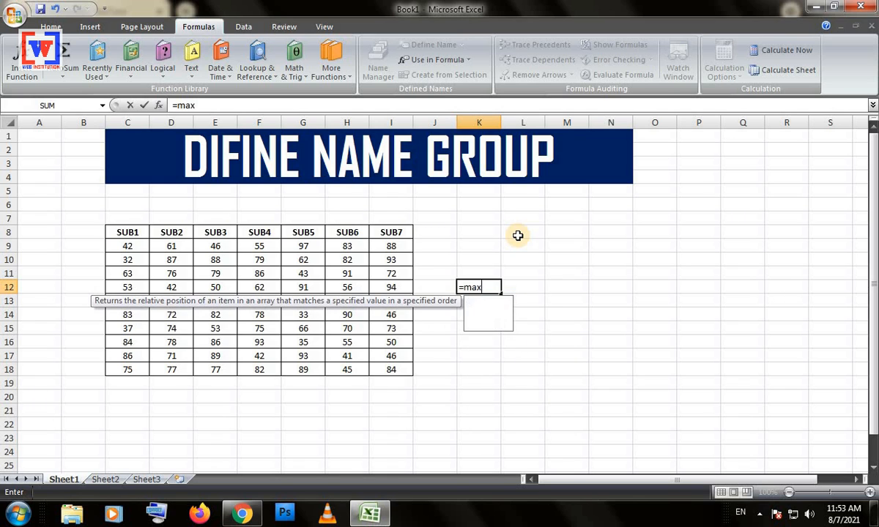
key(Tab)
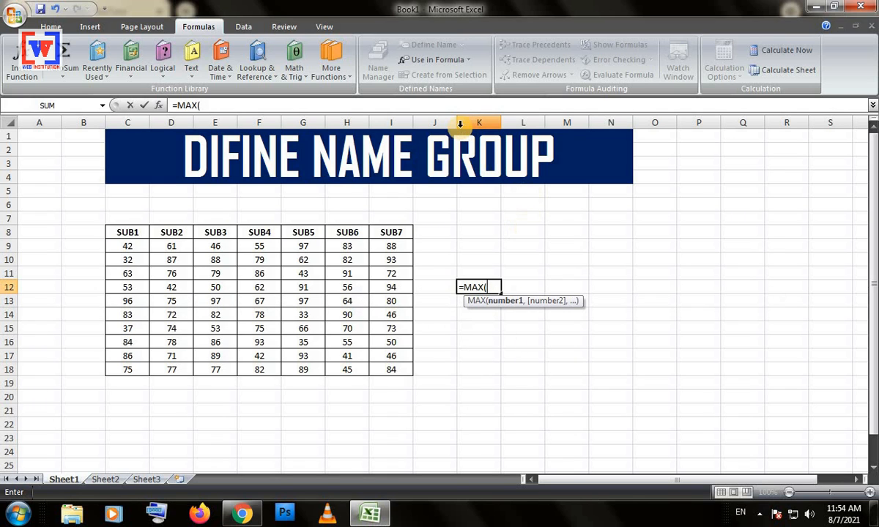
text(PPY)
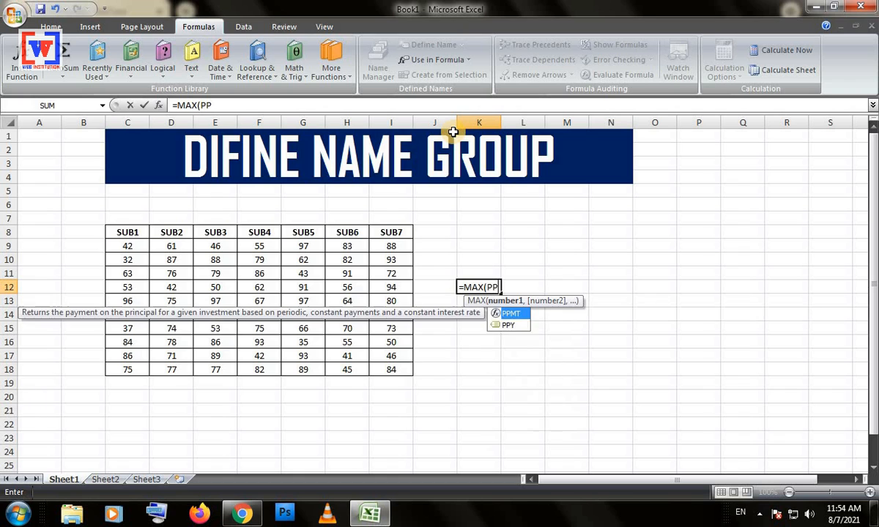
key(BackSpace)
key(BackSpace)
key(BackSpace)
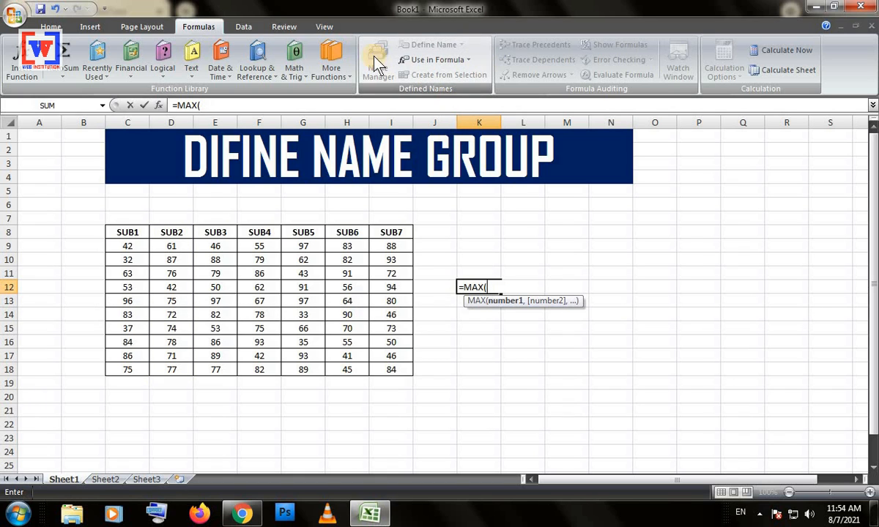
click(440, 59)
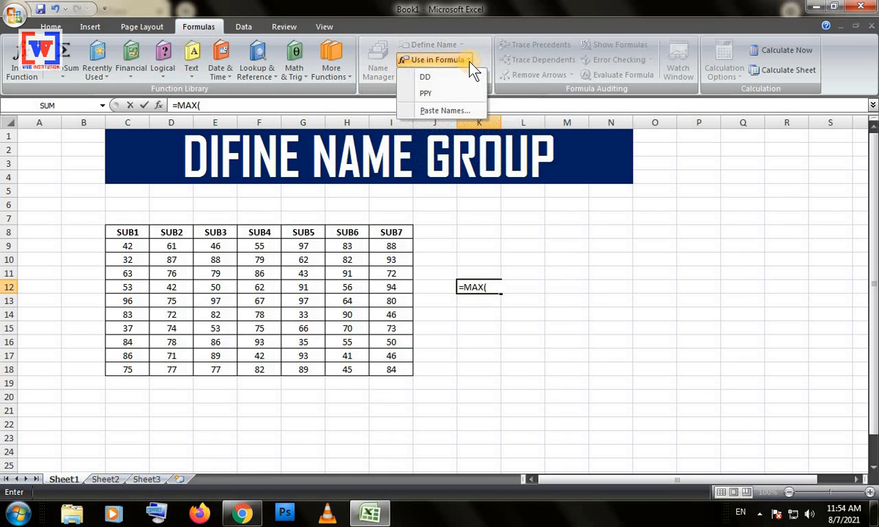
click(433, 95)
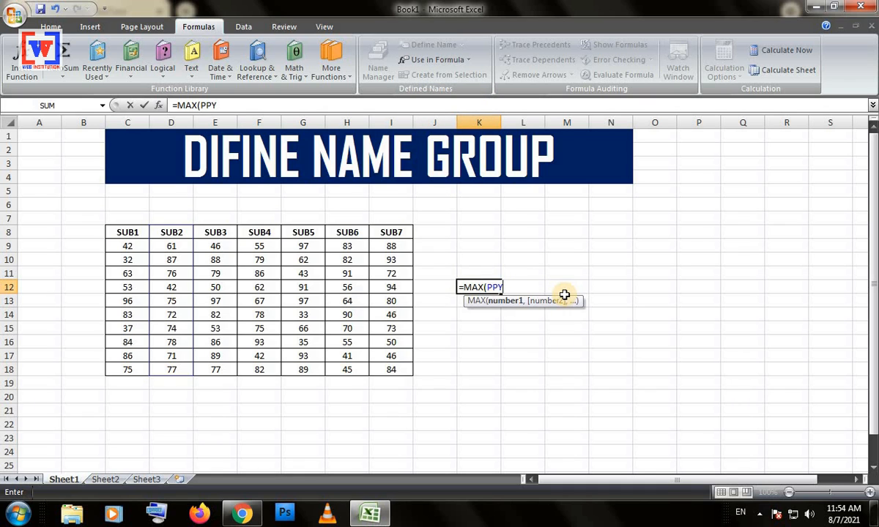
key(Return)
key(Up)
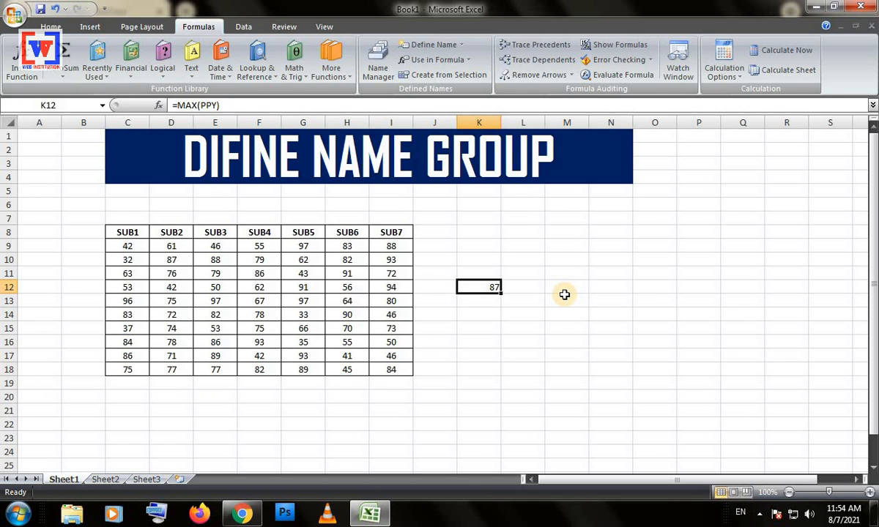
key(Delete)
- Open the defined name DD for editing in the Name Manager and rename it to DDY
click(381, 70)
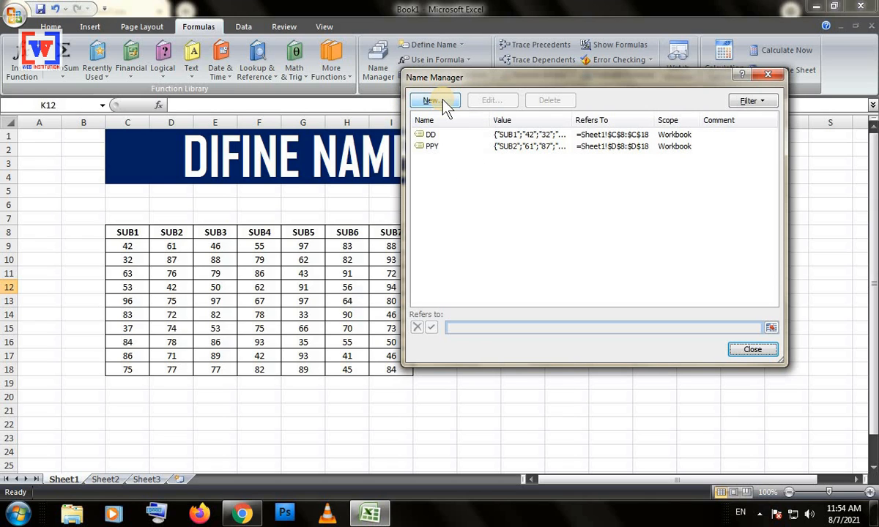
click(437, 138)
click(486, 102)
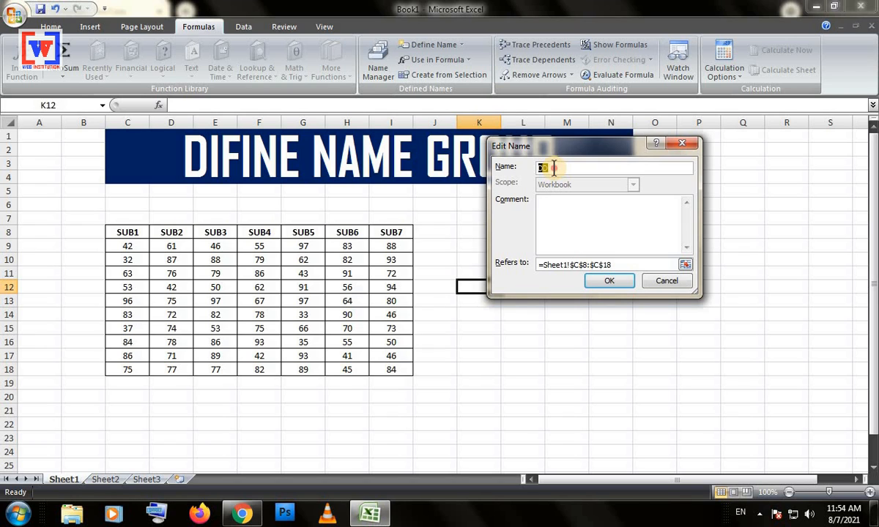
click(554, 168)
text(Y)
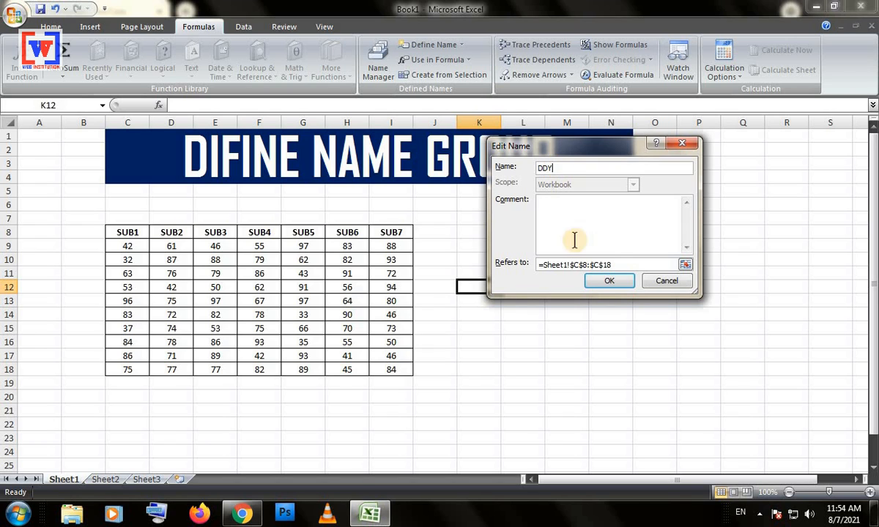
- Make DDY refer to the extended SUB1 range =Sheet1!$C$8:$C$21, save the change and close the Name Manager
click(590, 263)
drag(618, 264, 542, 265)
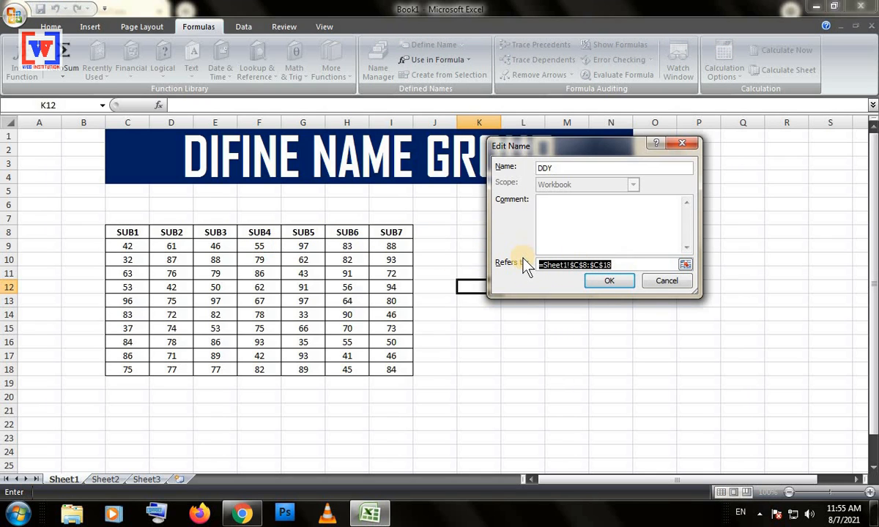
key(Delete)
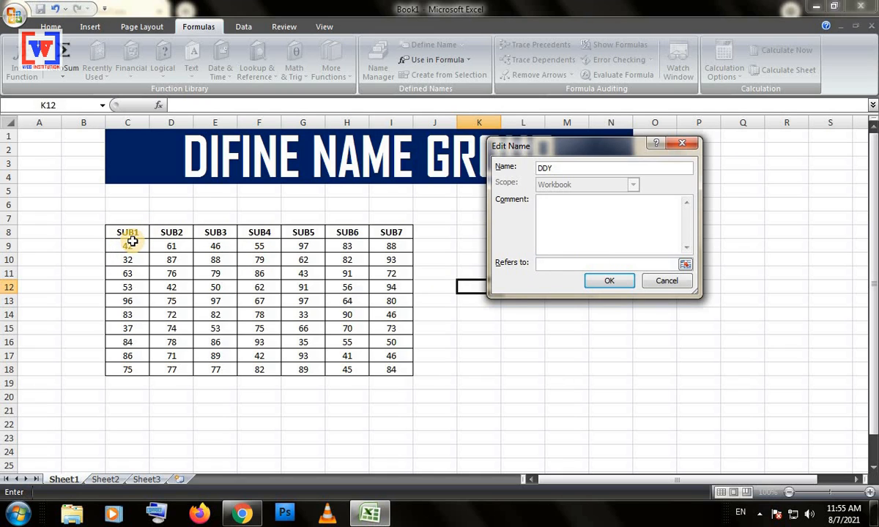
drag(130, 235, 125, 409)
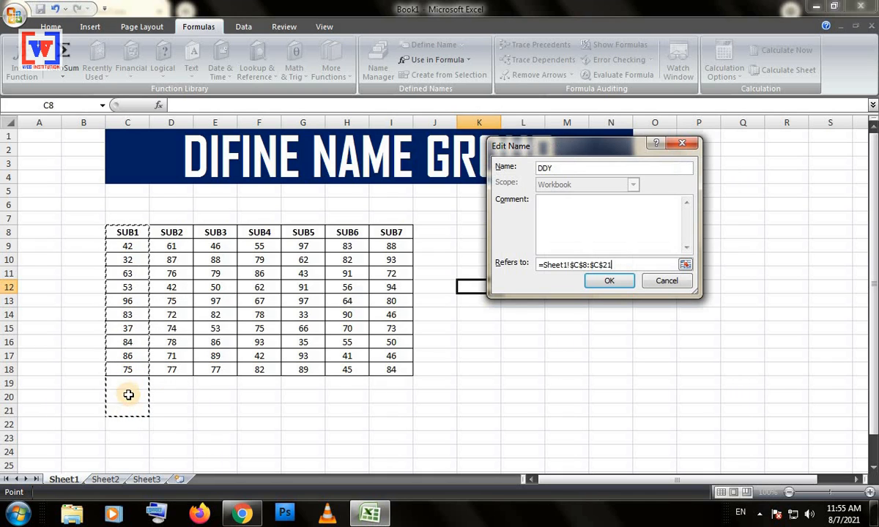
click(618, 281)
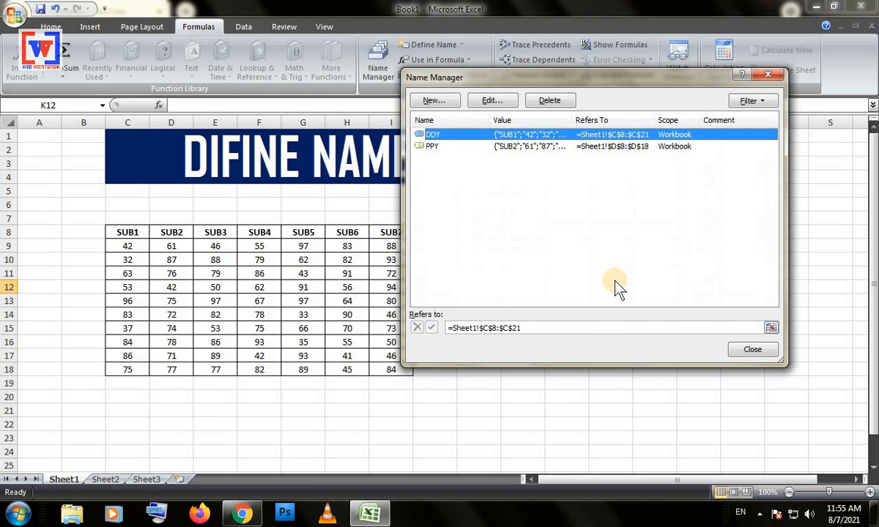
click(750, 349)
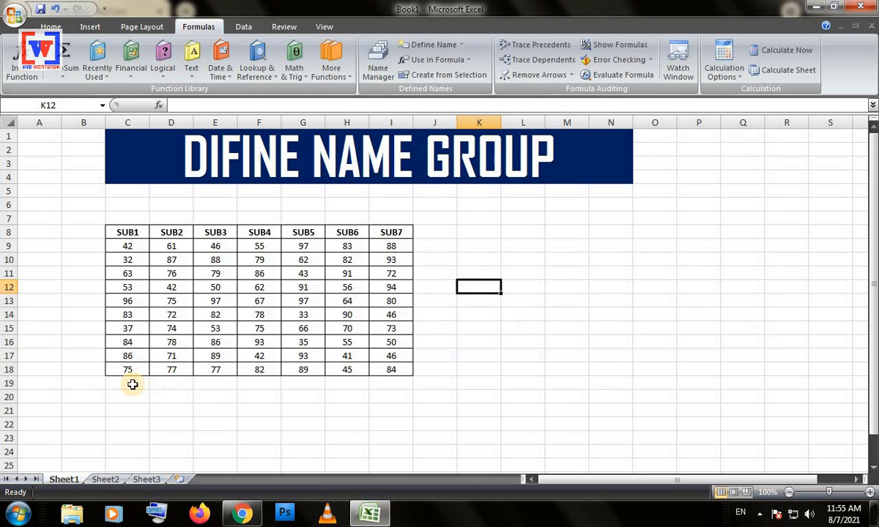
- Add the values 65, 69 and 89 below the SUB1 column in cells C19 to C21
click(126, 384)
key(Down)
text(6)
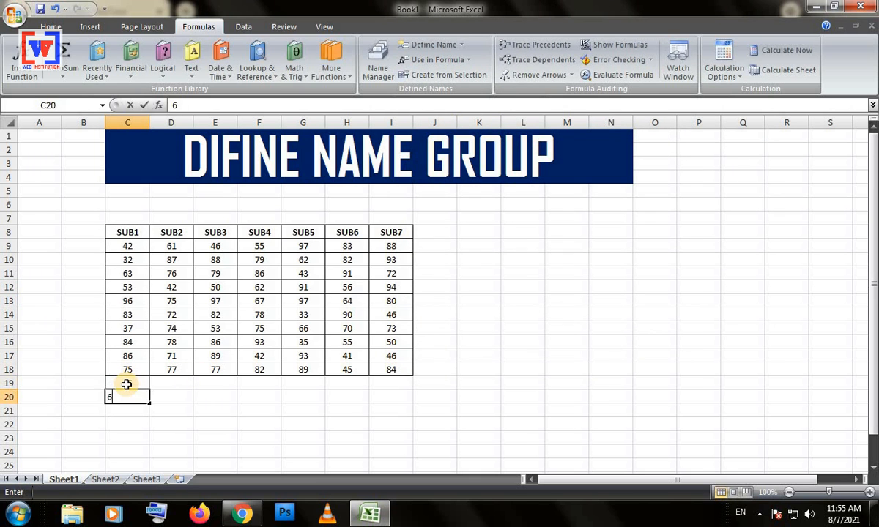
text(9)
key(Return)
text(89)
key(Return)
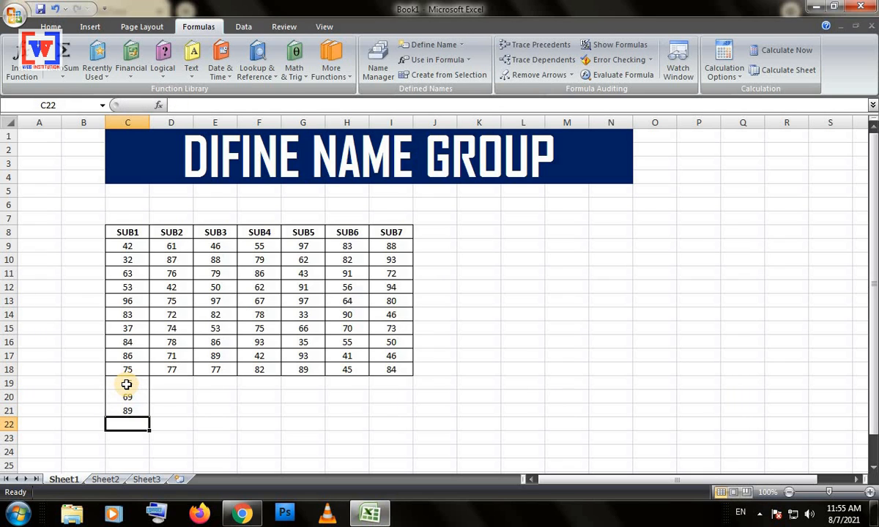
- Calculate the minimum of the extended SUB1 range in K11 with =MIN(DDY) and clear the cell again
click(480, 271)
text(=s)
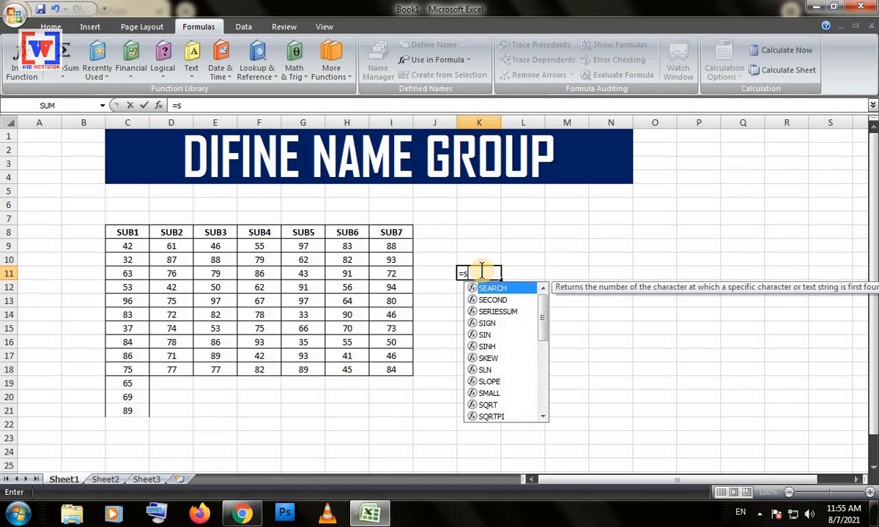
key(BackSpace)
text(mi)
key(Tab)
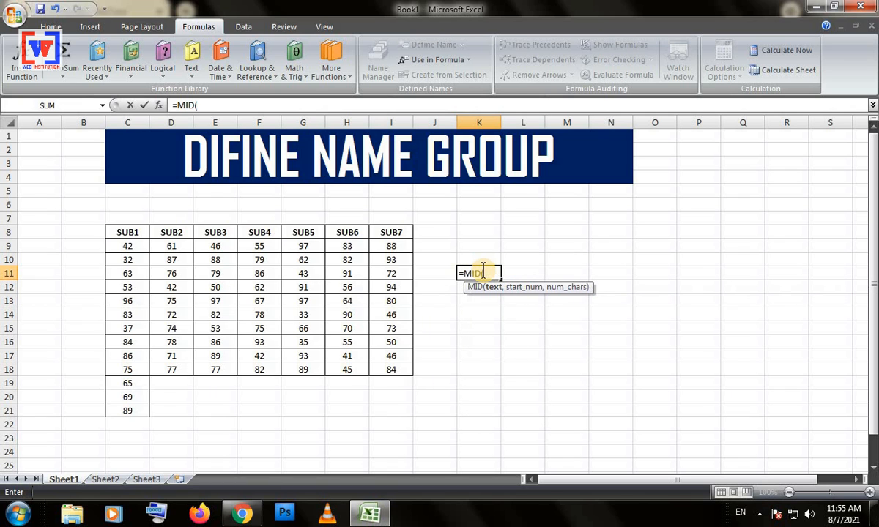
key(BackSpace)
key(BackSpace)
text(n)
key(Tab)
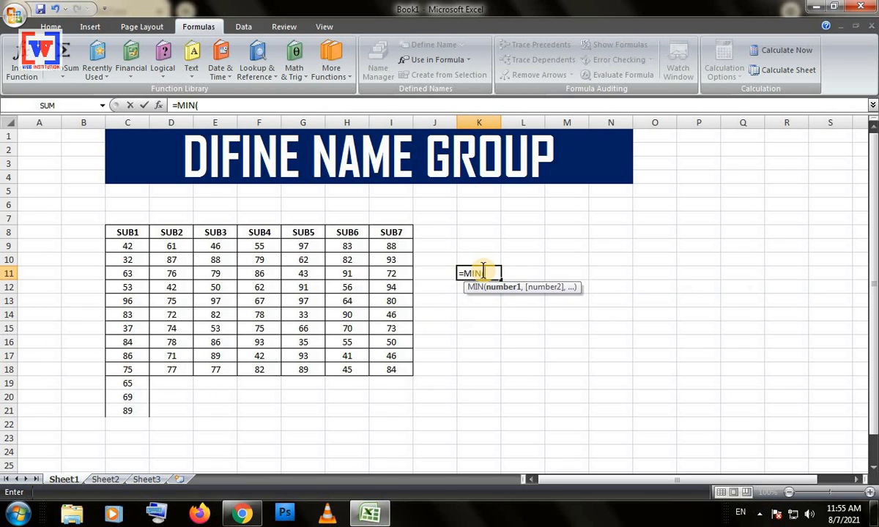
text(ddy)
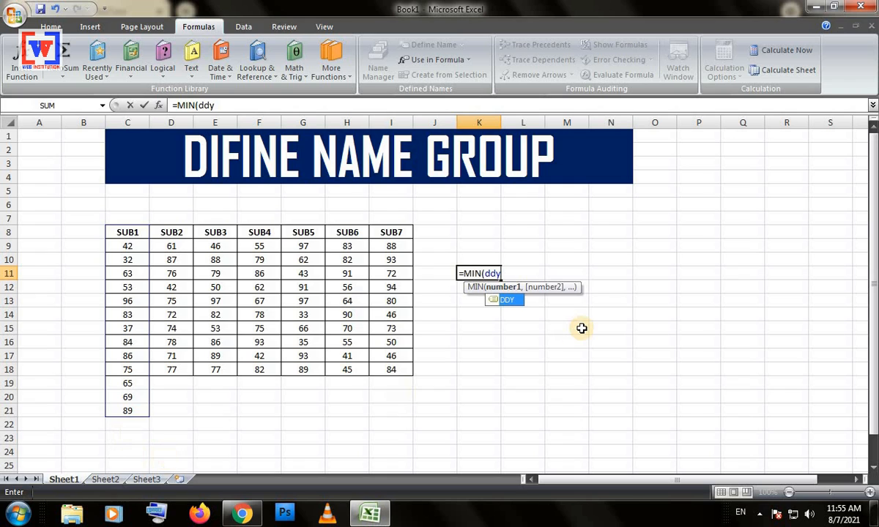
key(Return)
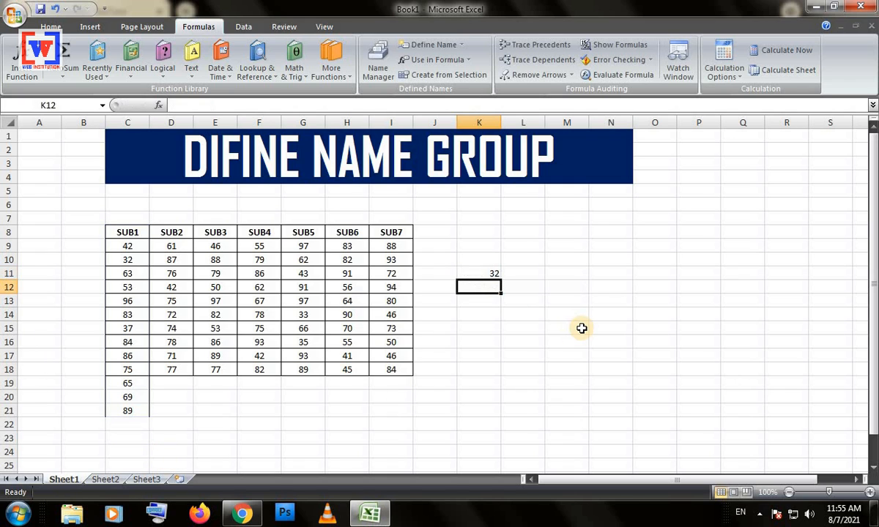
click(498, 272)
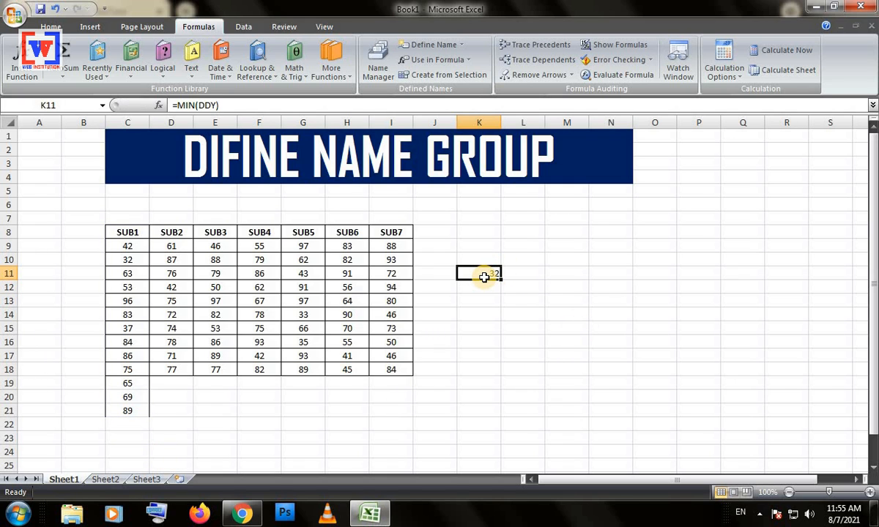
key(Delete)
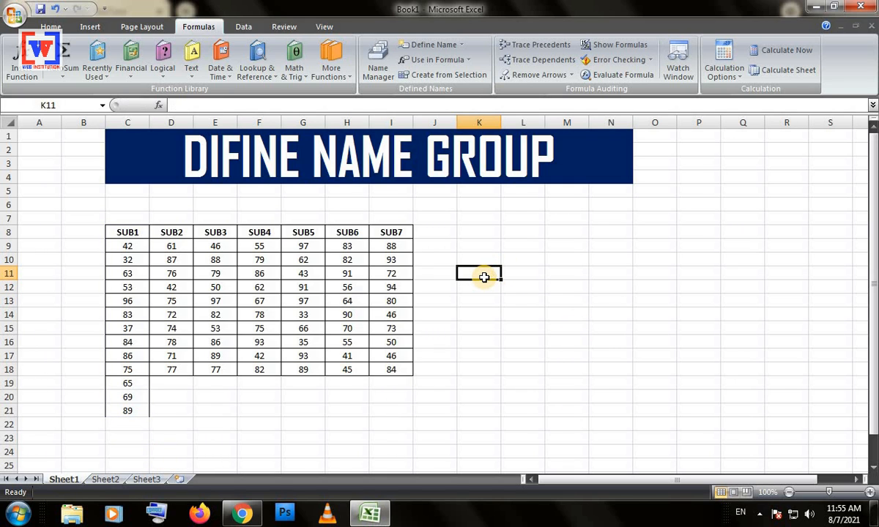
- Delete the defined names DDY and PPY in the Name Manager and close it
click(378, 59)
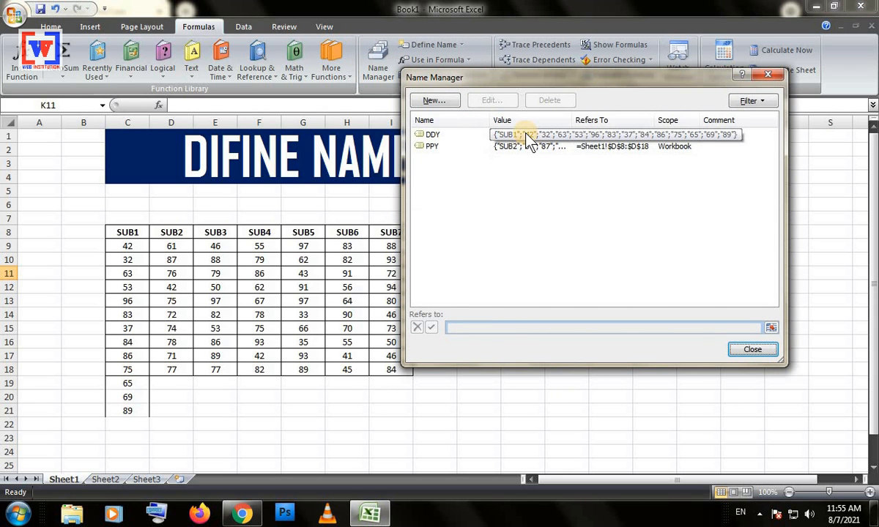
click(526, 135)
click(550, 101)
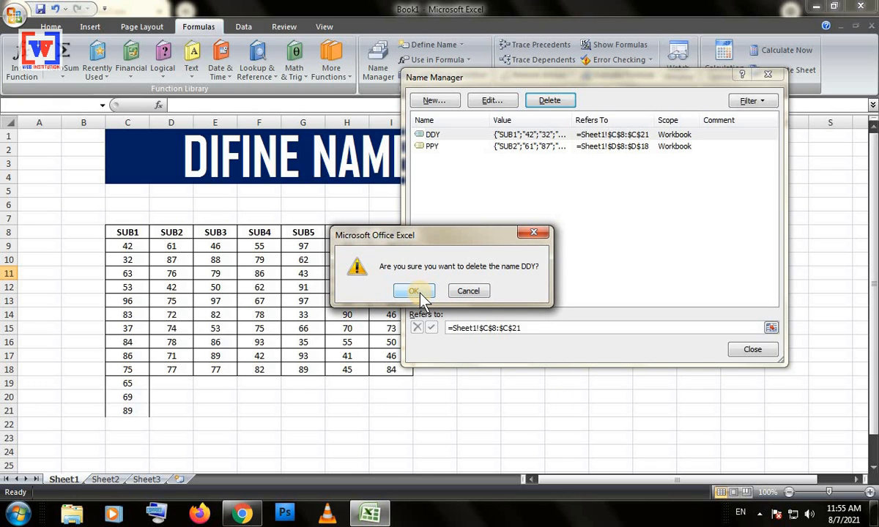
click(419, 292)
click(549, 101)
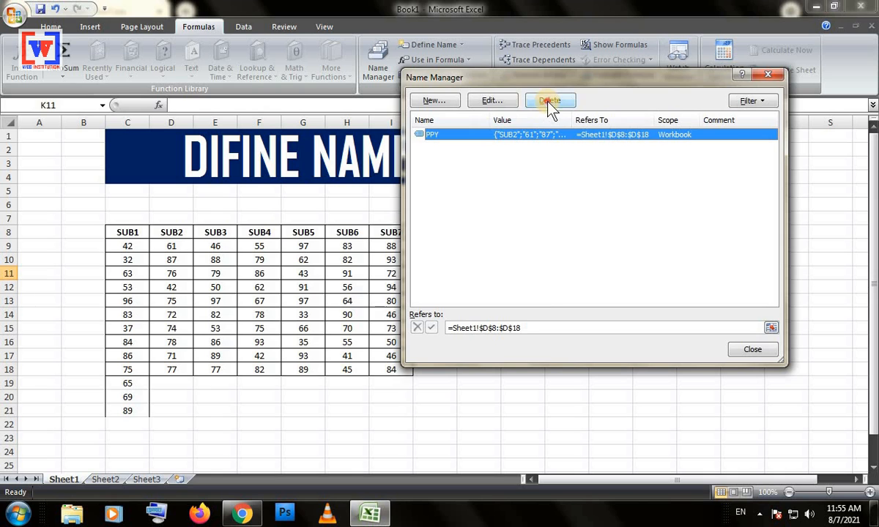
click(404, 292)
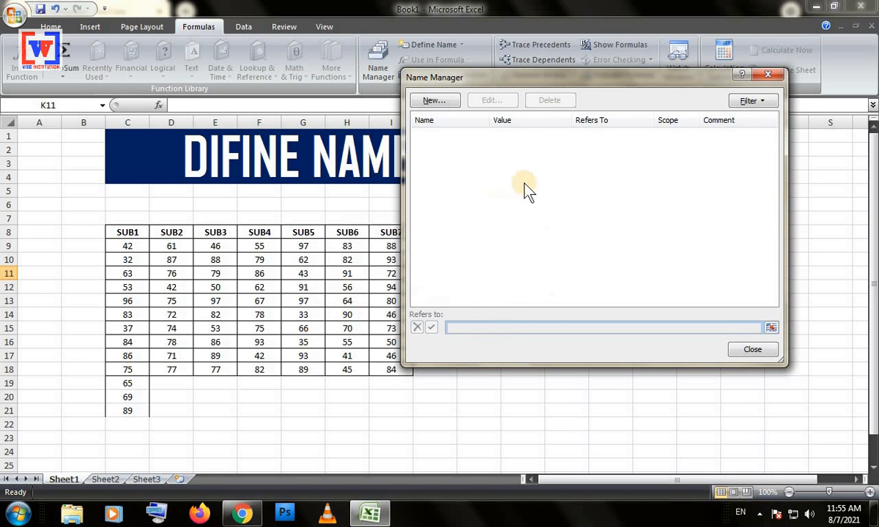
click(763, 76)
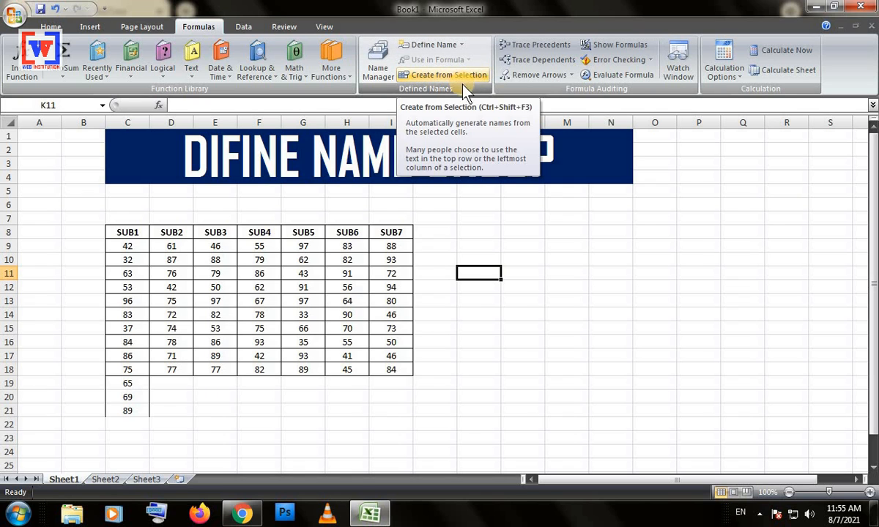
- Delete the cells C19:E24 below the table to remove the extra SUB1 values
click(461, 439)
drag(209, 450, 111, 383)
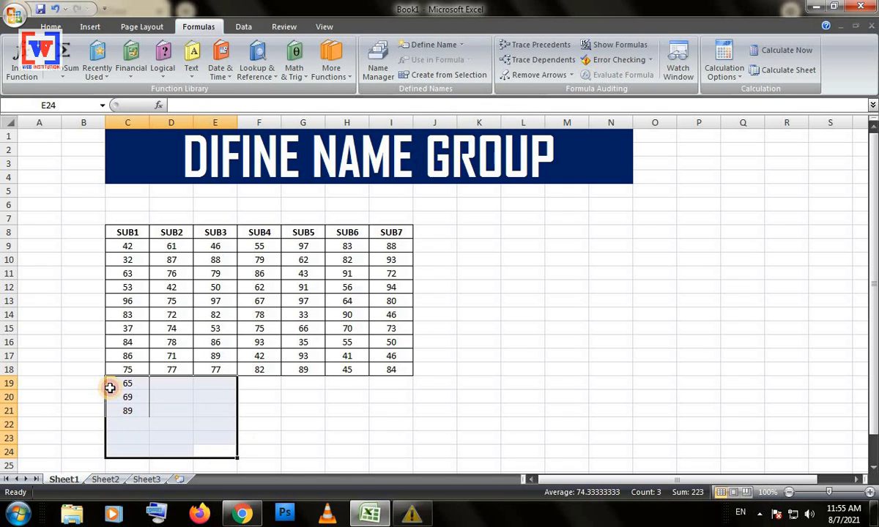
key(ctrl+minus)
key(Return)
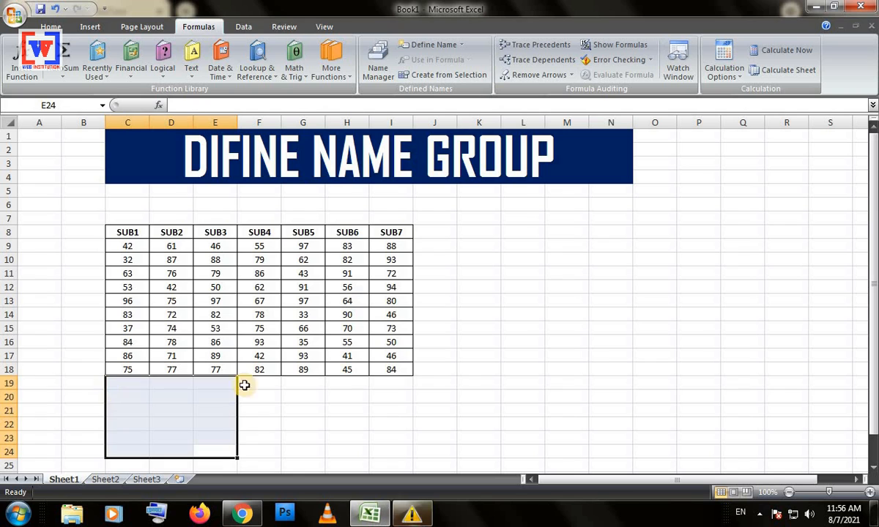
click(592, 312)
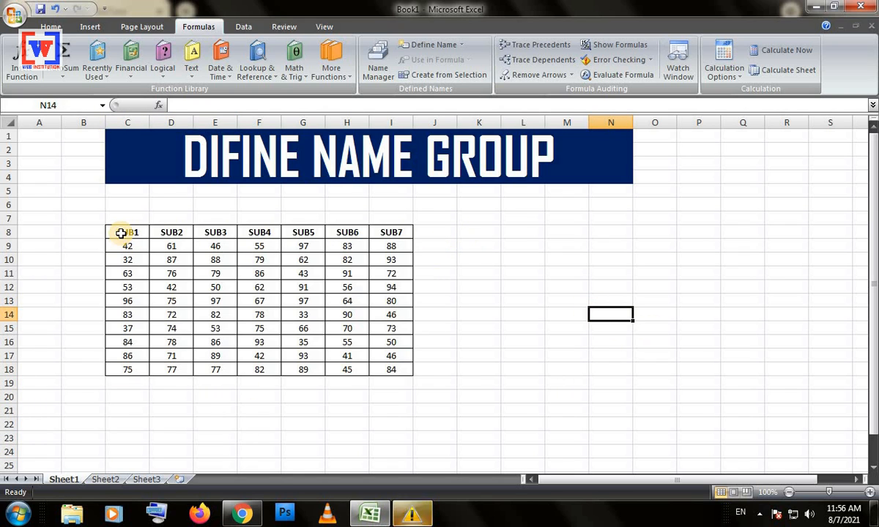
- Create names from the top row of the table C8:I18 and view the names available for formulas
click(430, 76)
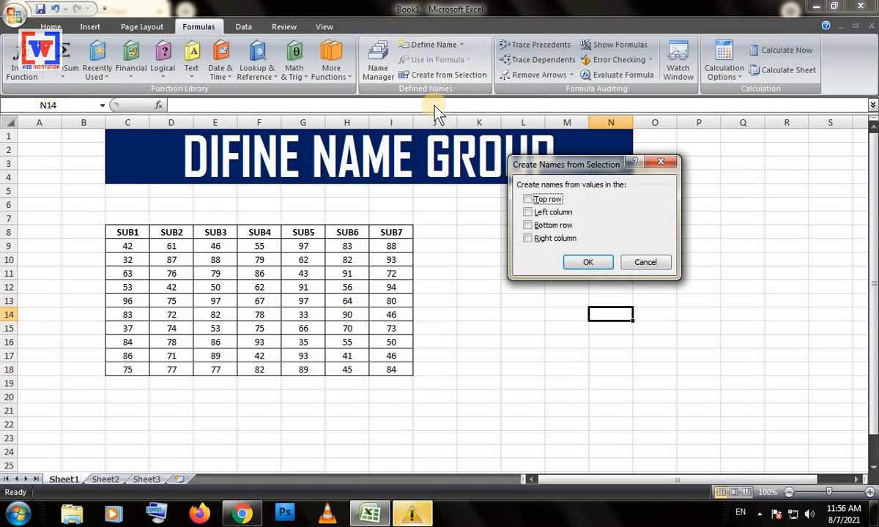
click(627, 260)
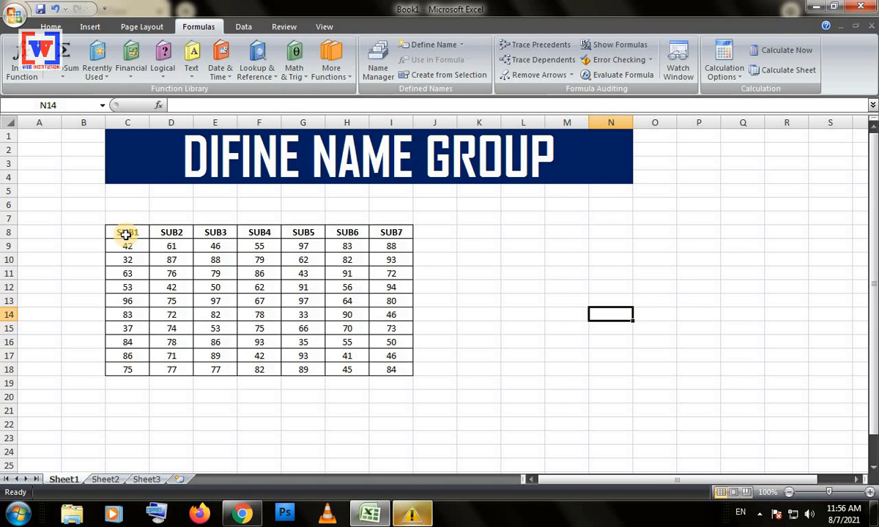
drag(126, 233, 385, 376)
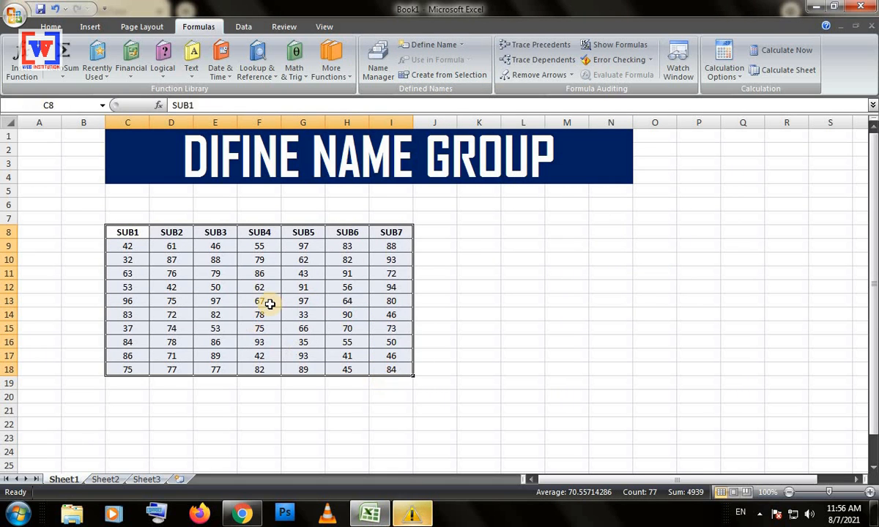
click(449, 76)
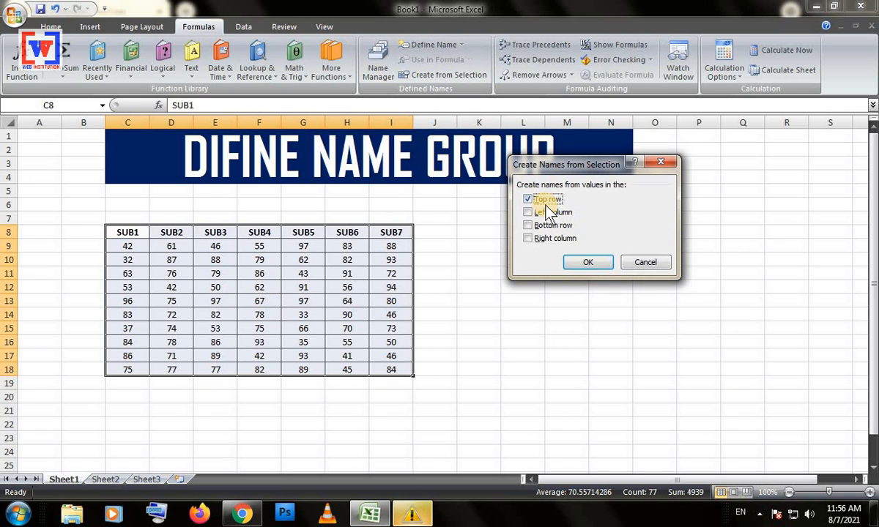
drag(563, 171, 526, 177)
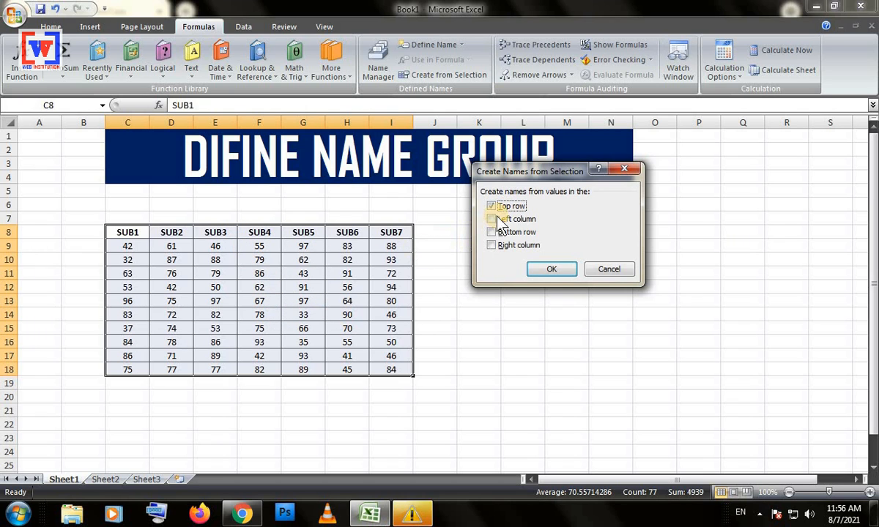
click(550, 270)
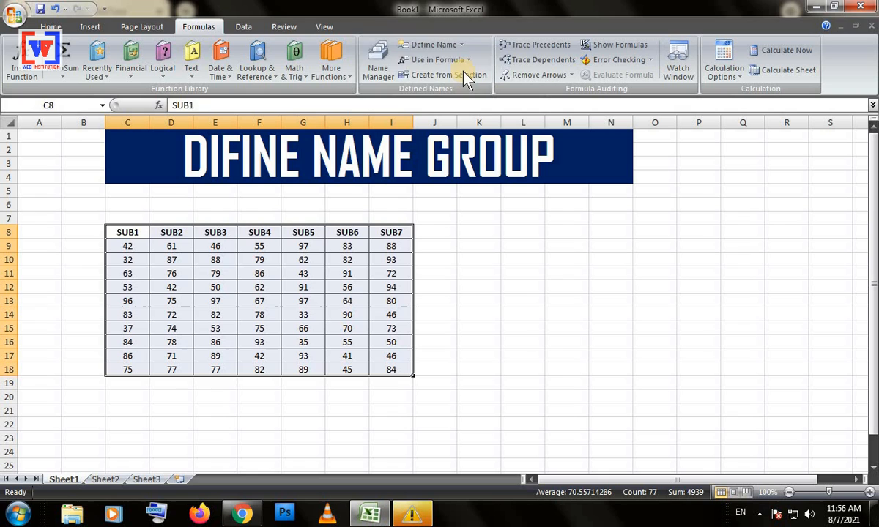
click(440, 60)
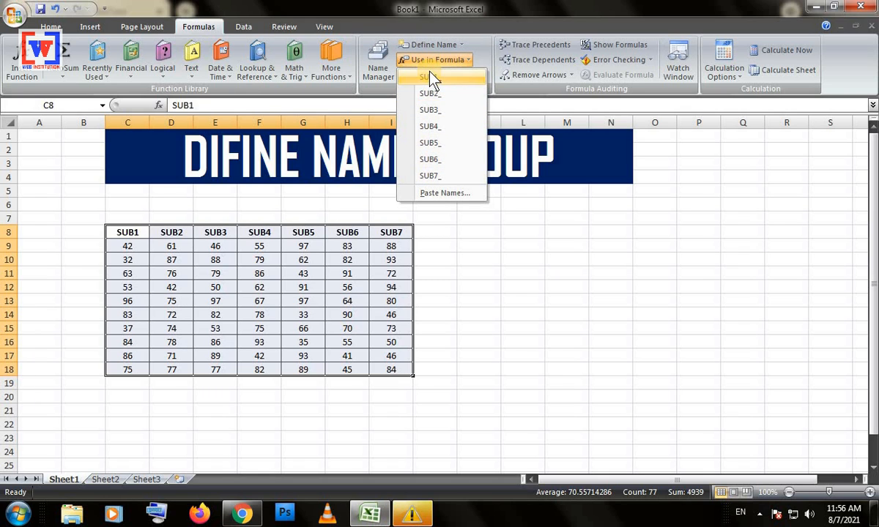
click(484, 257)
- Calculate the total of the SUB5 column in K11 with =SUM(SUB5_) and check its formula
click(490, 273)
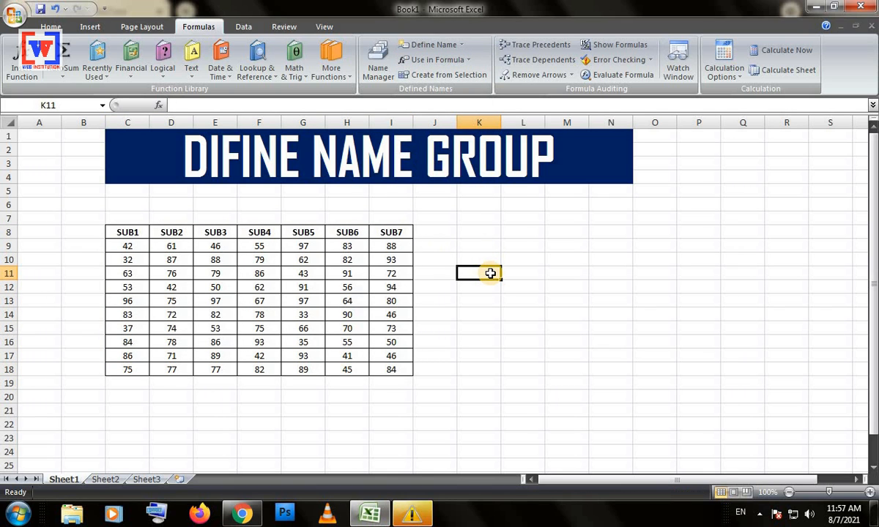
text(=sum)
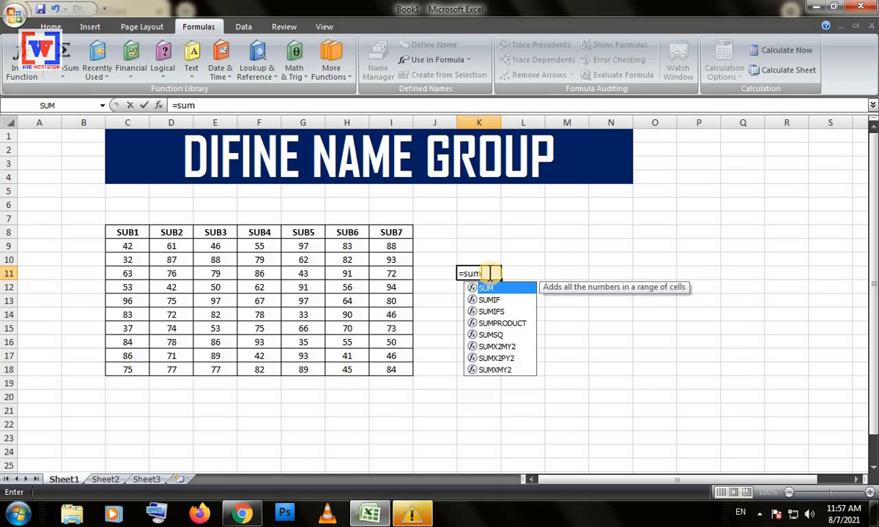
key(Tab)
text(su)
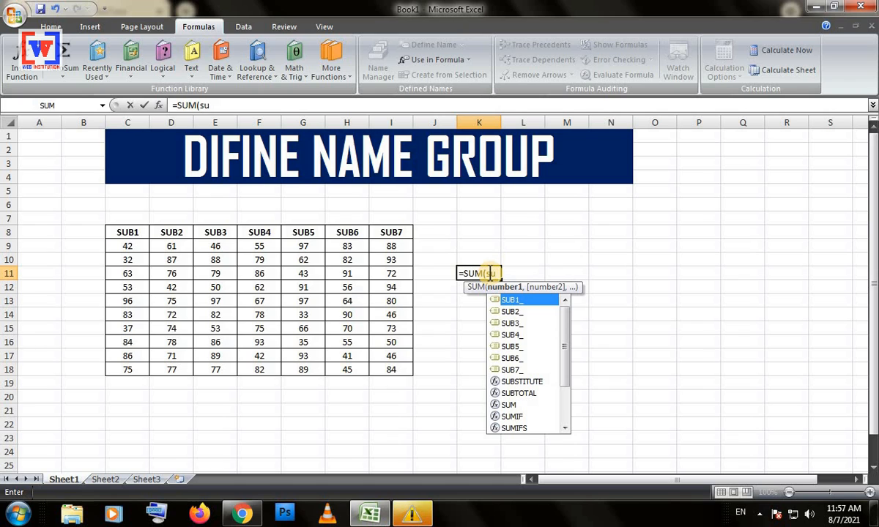
key(Down)
key(Down)
key(Down)
key(Down)
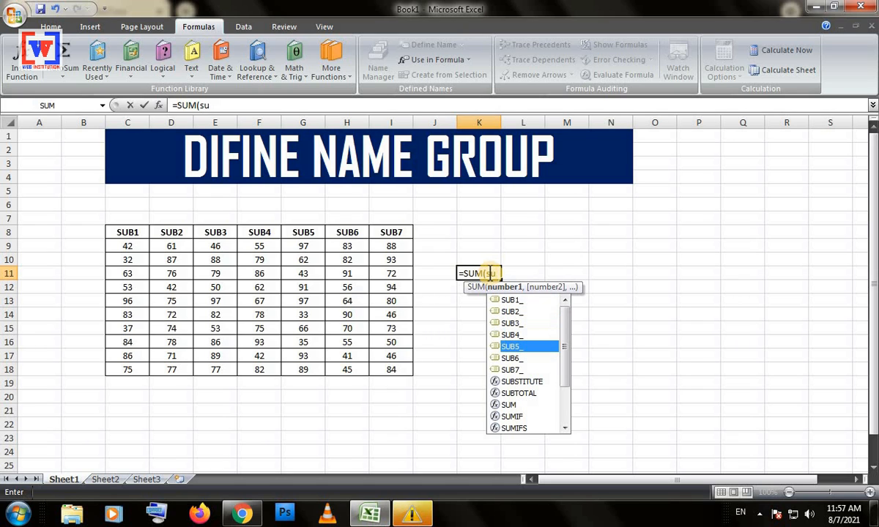
key(Tab)
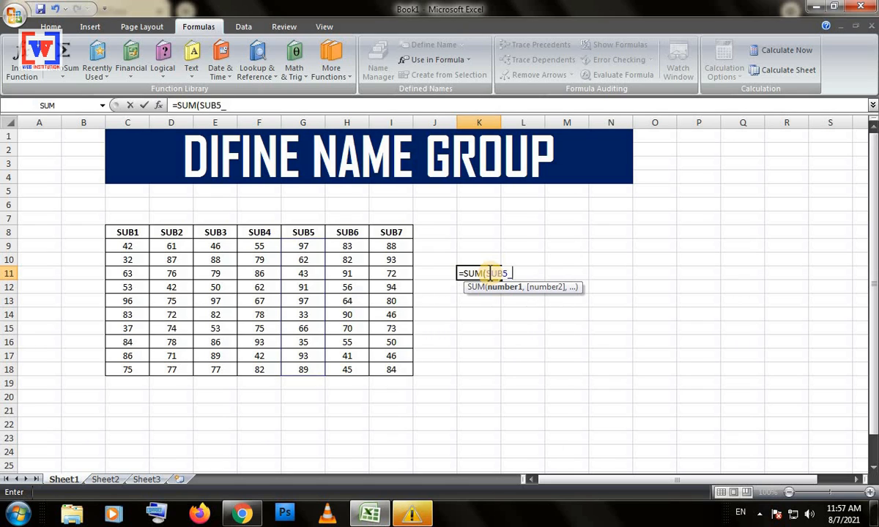
key(Return)
click(491, 274)
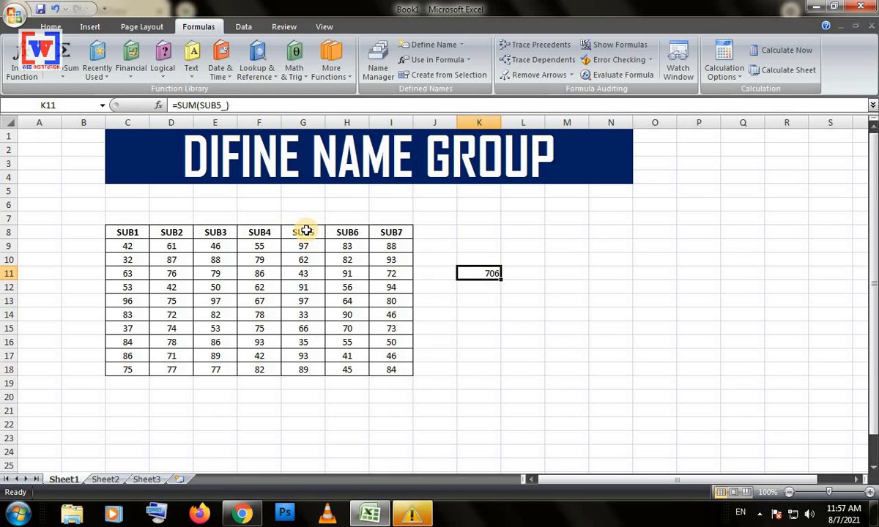
- Calculate the average of the SUB2 column in K12 with =AVERAGE(SUB2_), check its formula and clear K11:K12
click(467, 289)
text(=av)
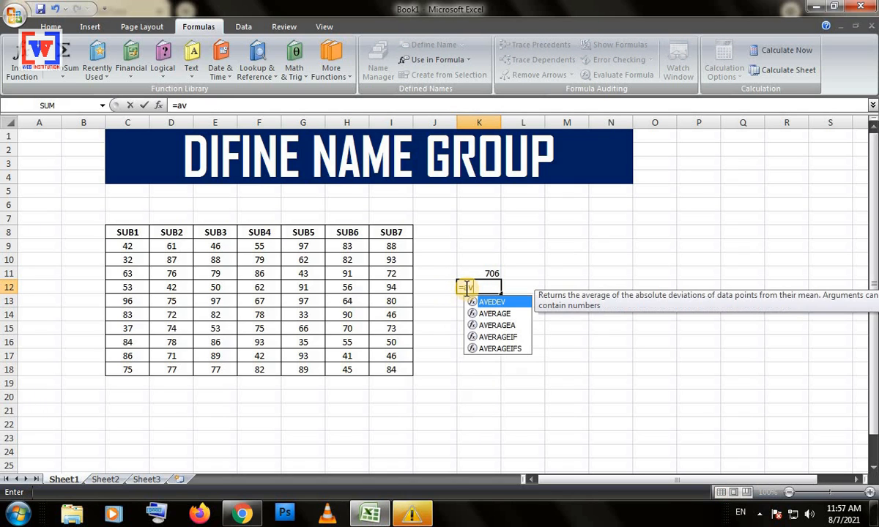
key(Down)
key(Tab)
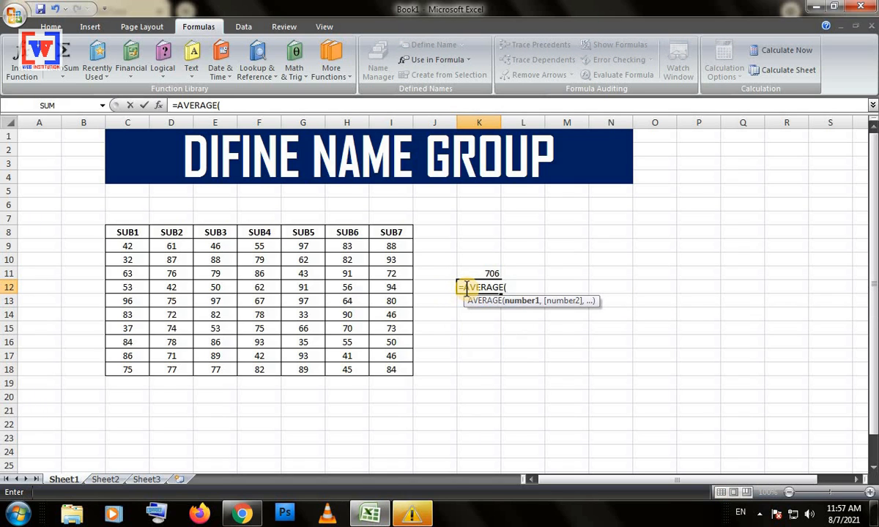
text(sub)
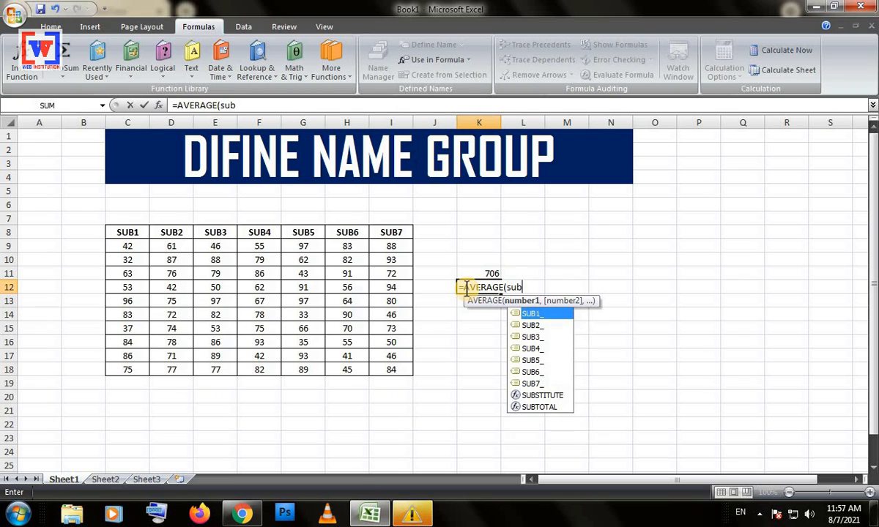
key(Down)
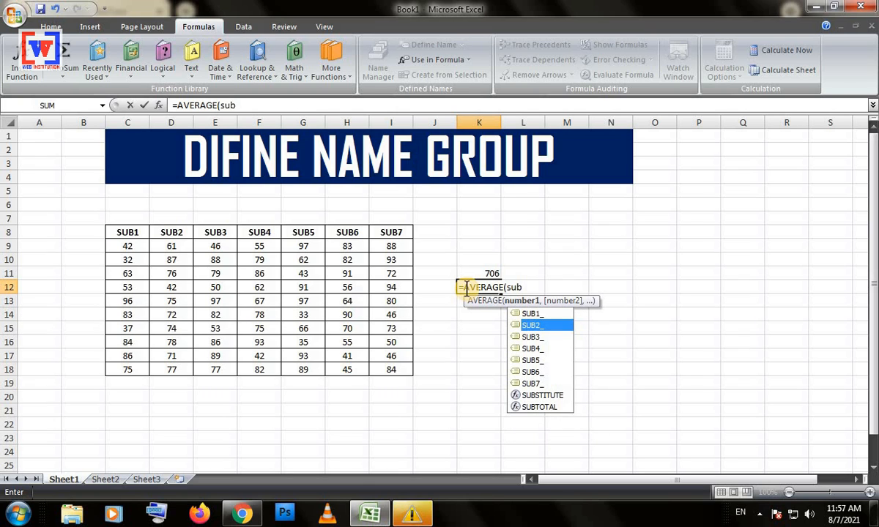
key(Tab)
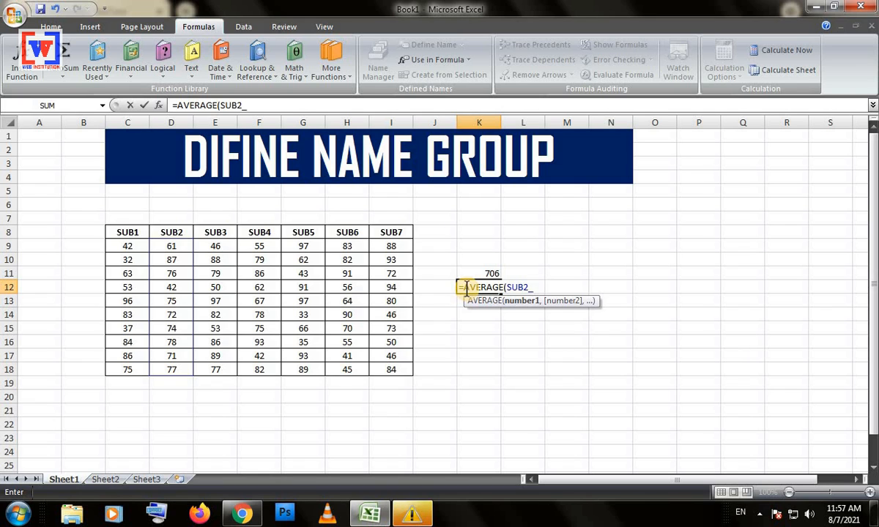
key(Return)
click(485, 288)
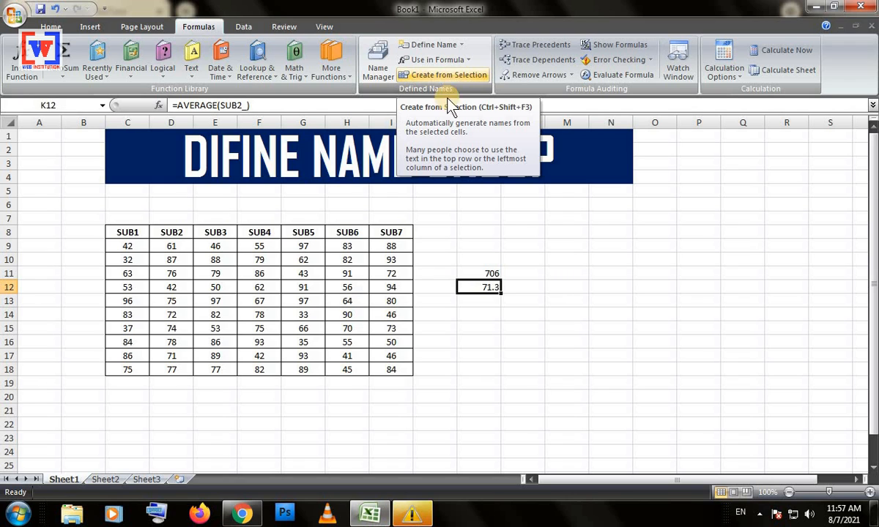
drag(475, 275, 478, 288)
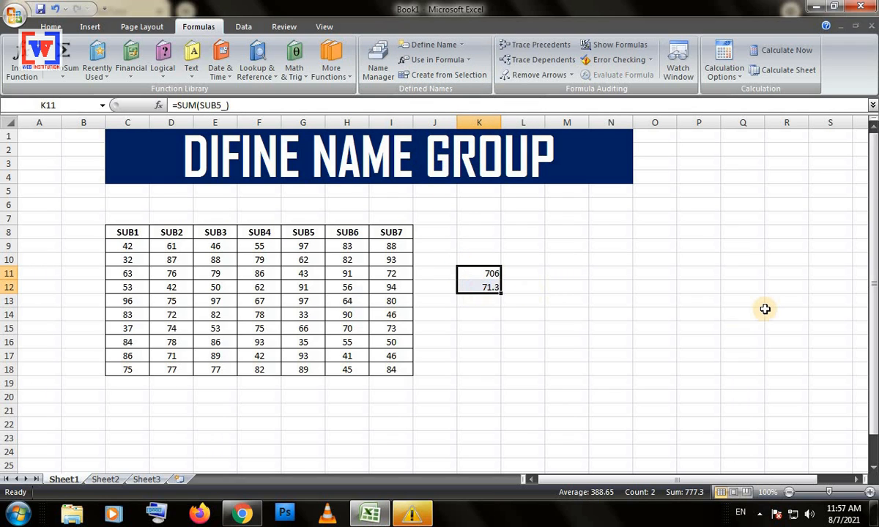
key(Delete)
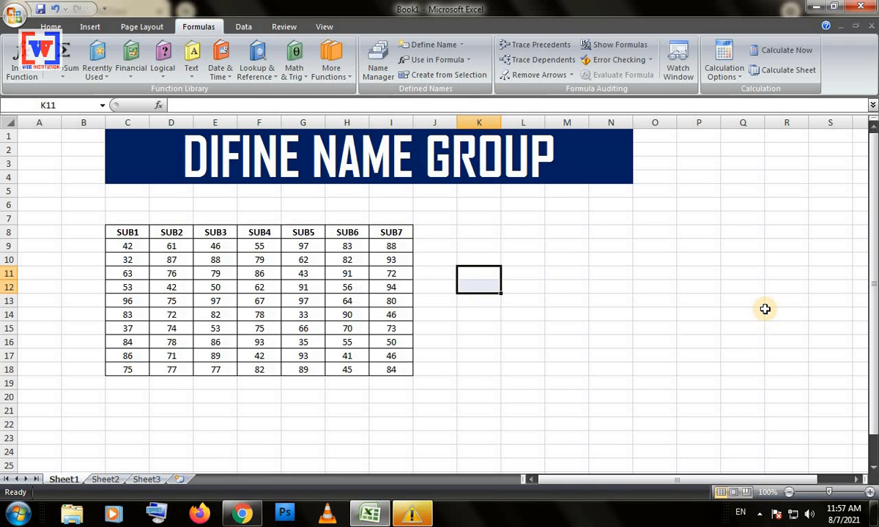